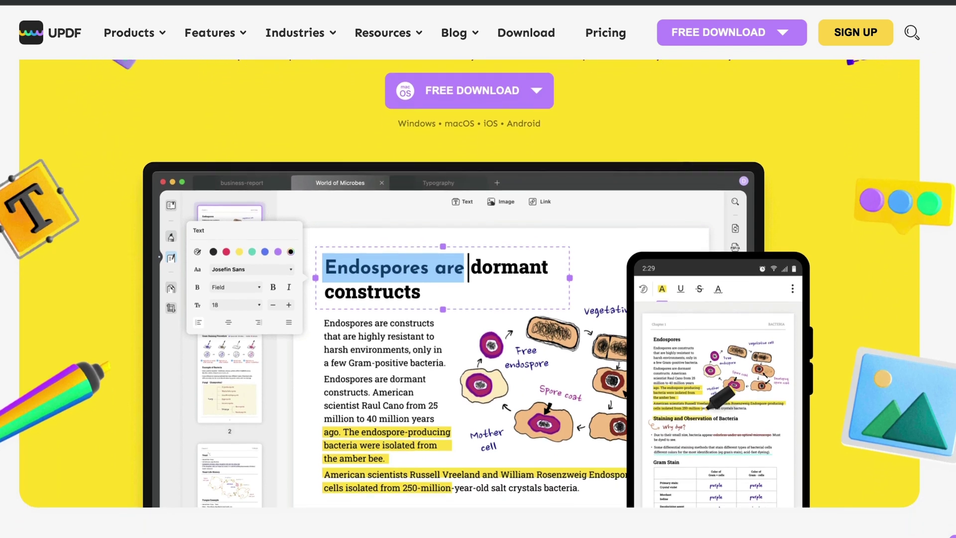
Step: Scroll down the UPDF homepage past the feature cards to the All Your Devices section
{"action": "scroll", "coordinate": [478, 299], "scroll_direction": "down", "scroll_amount": 5}
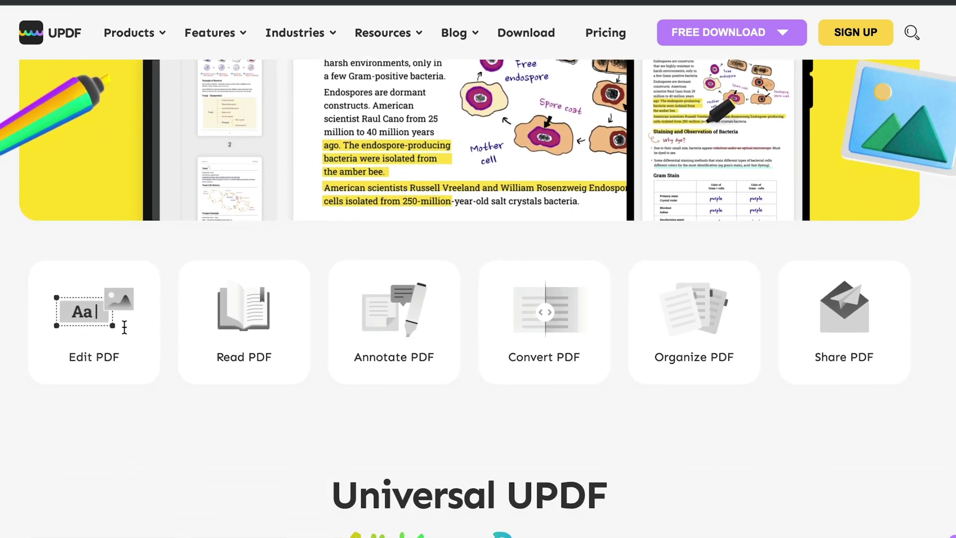
{"action": "scroll", "coordinate": [478, 299], "scroll_direction": "down", "scroll_amount": 6}
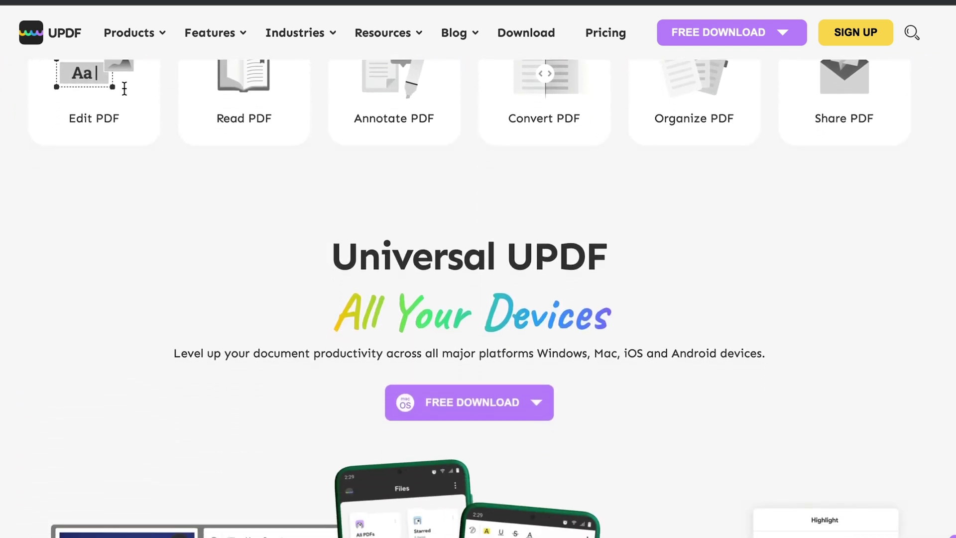
{"action": "scroll", "coordinate": [478, 299], "scroll_direction": "down", "scroll_amount": 3}
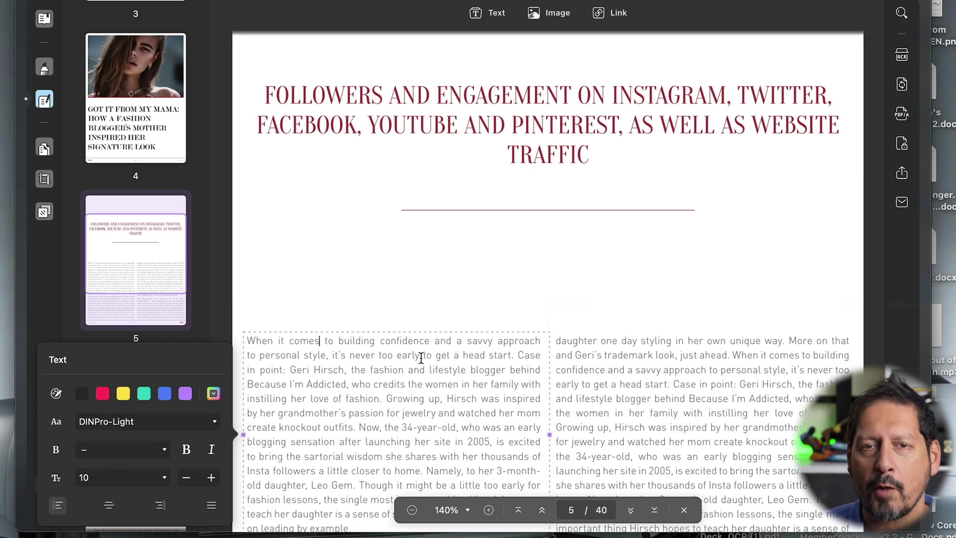
Step: Insert 'very' before 'savvy' so page 5's first paragraph reads 'a very savvy approach'
{"action": "left_click", "coordinate": [467, 341]}
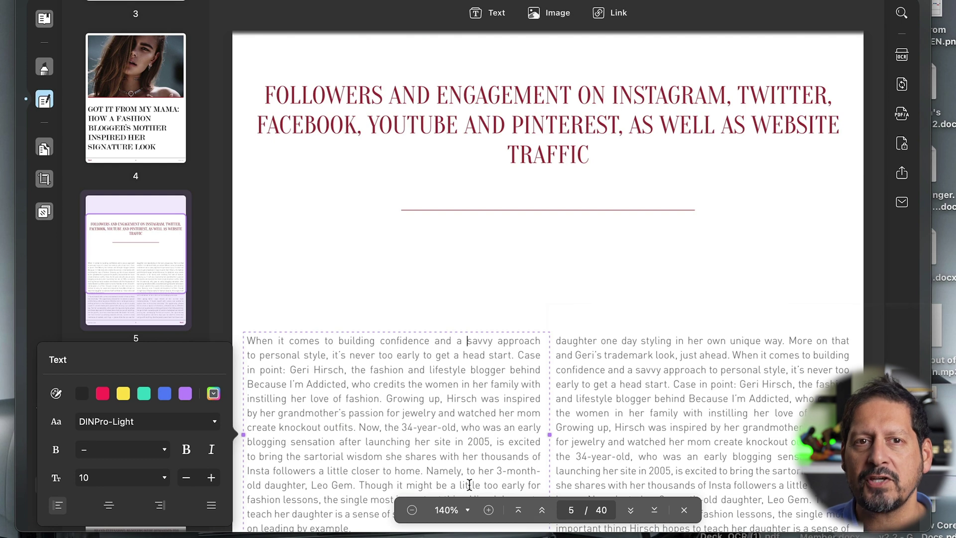
{"action": "type", "text": "very"}
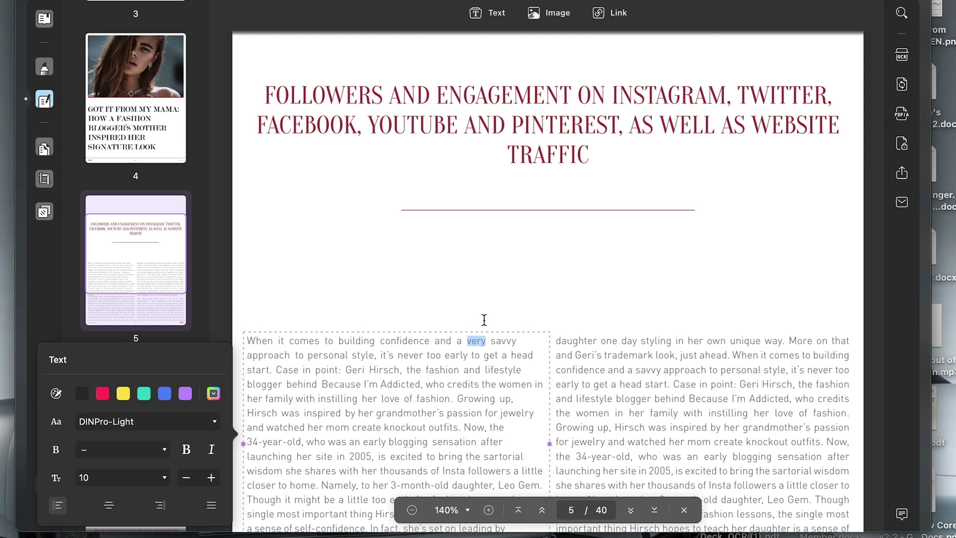
{"action": "left_click", "coordinate": [452, 252]}
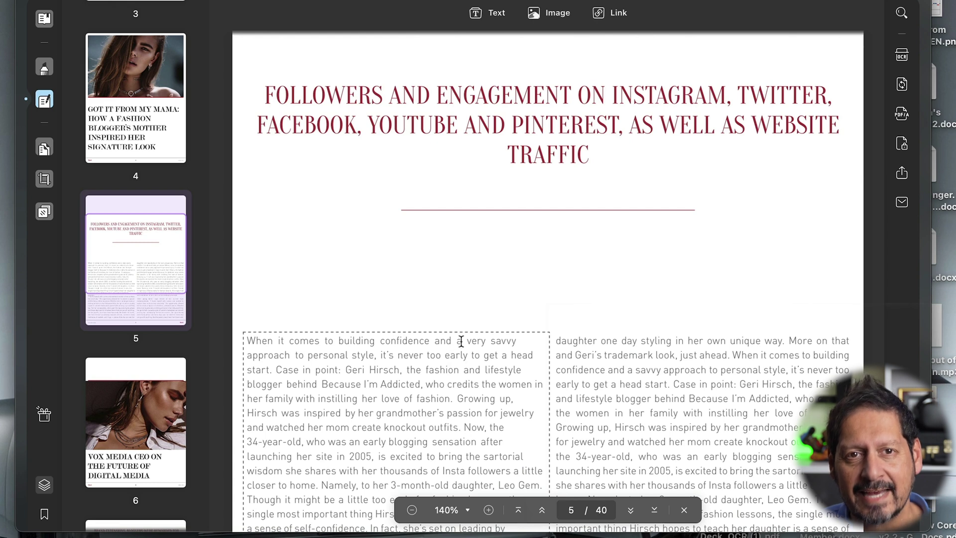
{"action": "left_click", "coordinate": [477, 340]}
Step: Give the word 'very' on page 5 a red squiggly underline
{"action": "left_click", "coordinate": [46, 69]}
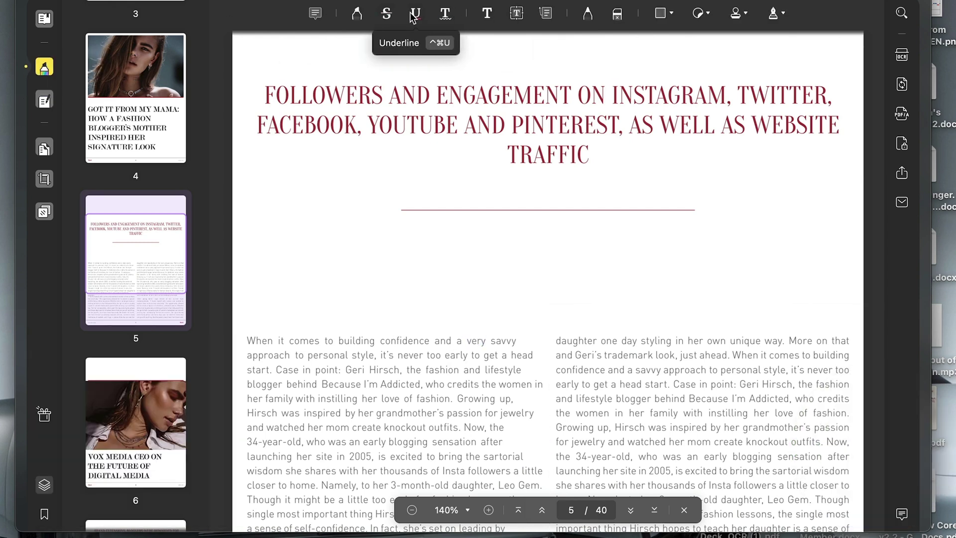
{"action": "left_click", "coordinate": [446, 19]}
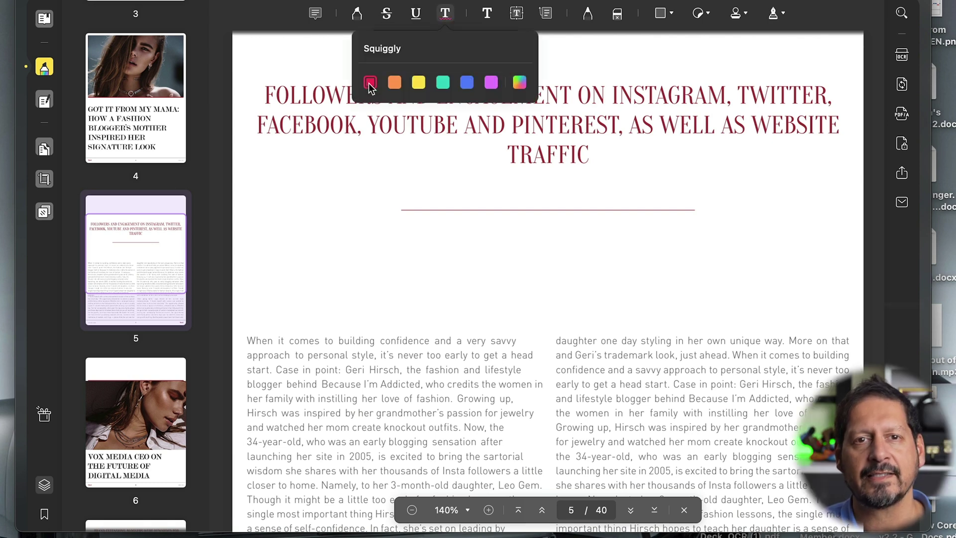
{"action": "left_click", "coordinate": [370, 82]}
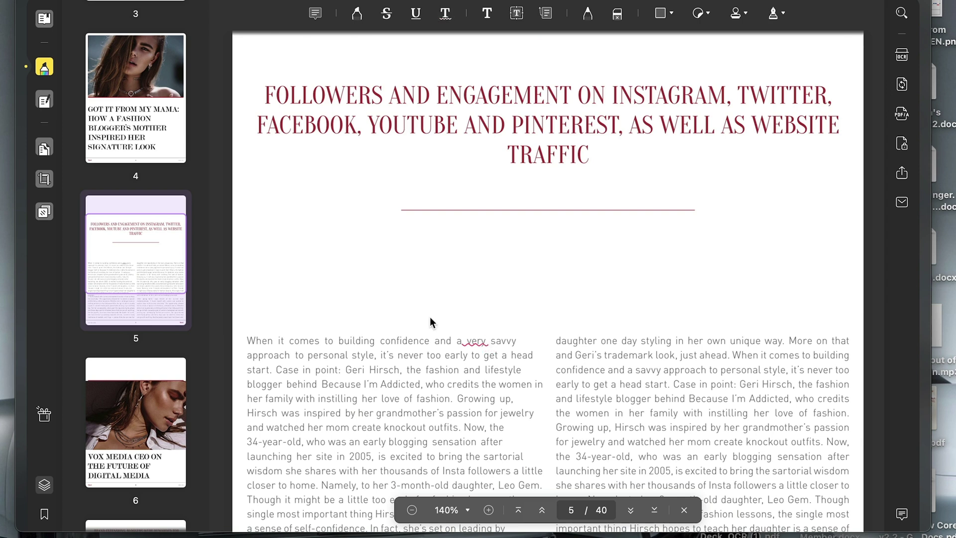
{"action": "left_click", "coordinate": [357, 13]}
{"action": "left_click", "coordinate": [481, 343]}
{"action": "left_click", "coordinate": [610, 261]}
{"action": "key", "text": "super+z"}
Step: Highlight 'TRAFFIC' in the page 5 title in yellow
{"action": "left_click_drag", "start_coordinate": [510, 150], "coordinate": [607, 150]}
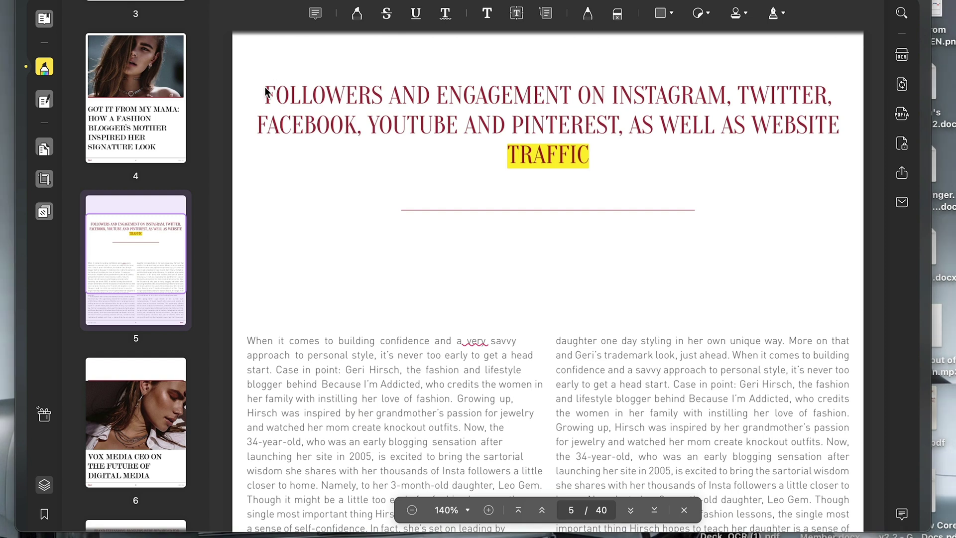
{"action": "left_click_drag", "start_coordinate": [262, 93], "coordinate": [576, 94]}
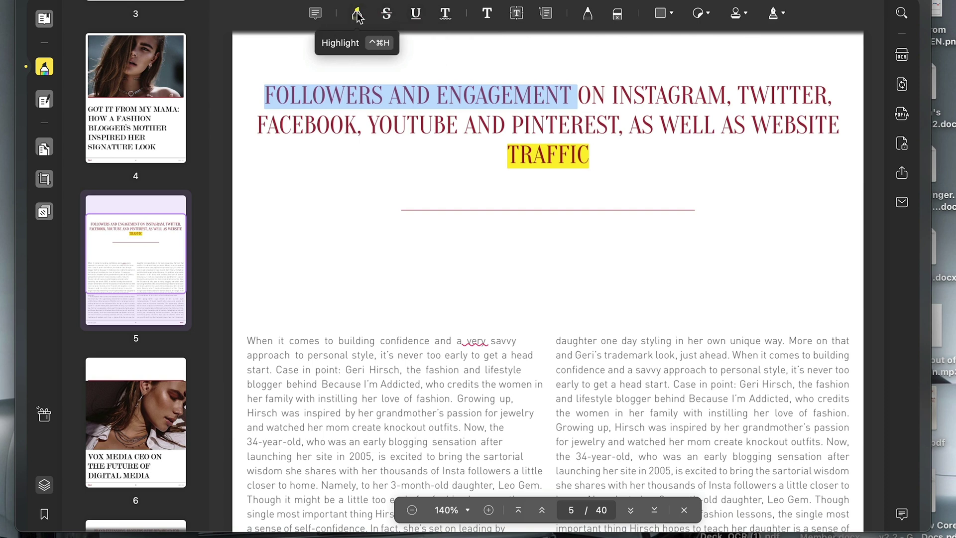
{"action": "mouse_move", "coordinate": [786, 17]}
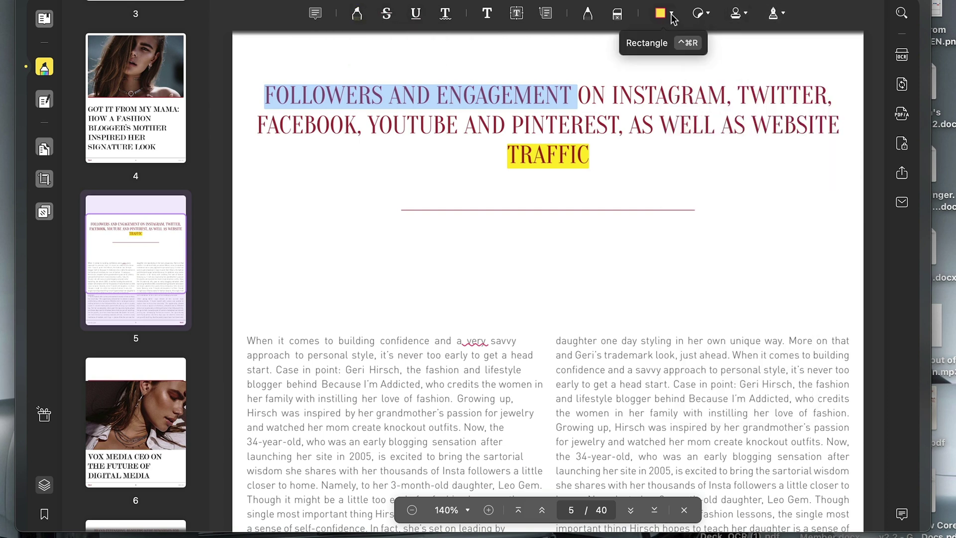
Step: Recolour the title words 'FOLLOWERS AND' on page 5 blue in Edit PDF mode
{"action": "left_click", "coordinate": [44, 100]}
{"action": "left_click", "coordinate": [488, 14]}
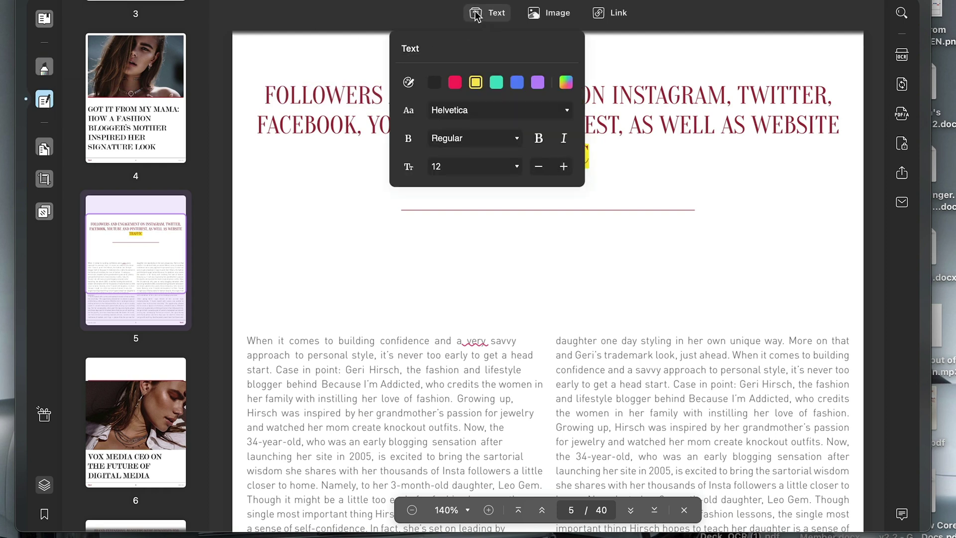
{"action": "left_click", "coordinate": [517, 83]}
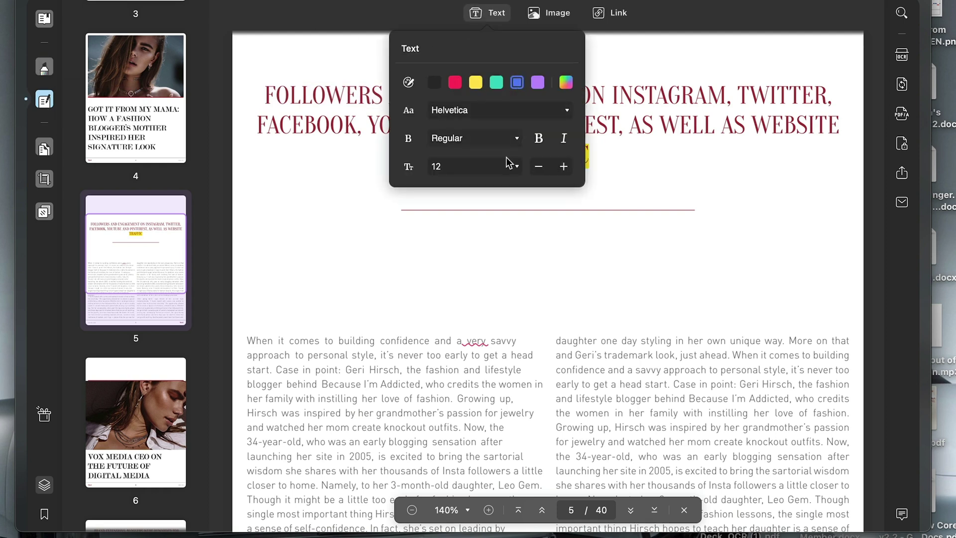
{"action": "left_click", "coordinate": [326, 128]}
{"action": "left_click_drag", "start_coordinate": [265, 93], "coordinate": [429, 88]}
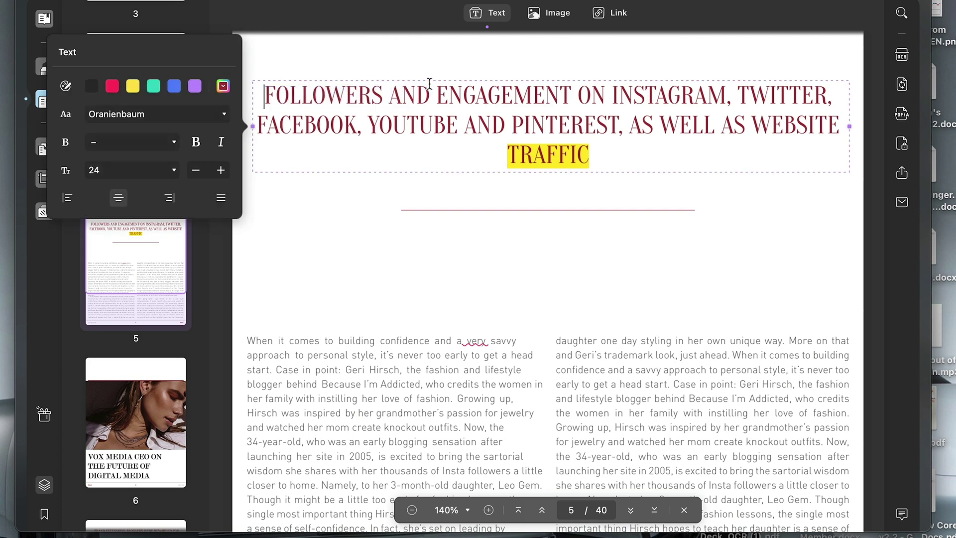
{"action": "left_click", "coordinate": [174, 87]}
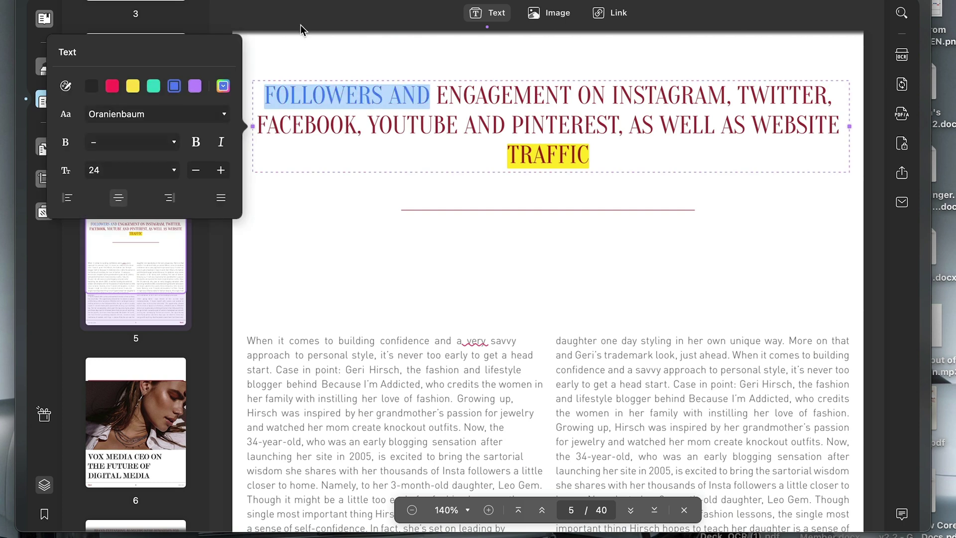
{"action": "left_click", "coordinate": [309, 53]}
{"action": "left_click", "coordinate": [375, 280]}
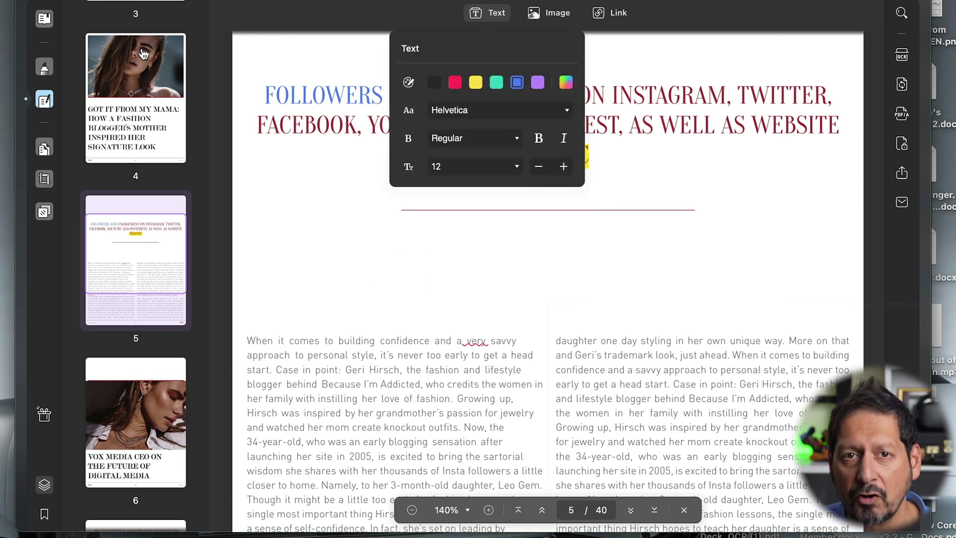
Step: Add an 'Add a section' text box on the left below the title rule
{"action": "left_click", "coordinate": [45, 67]}
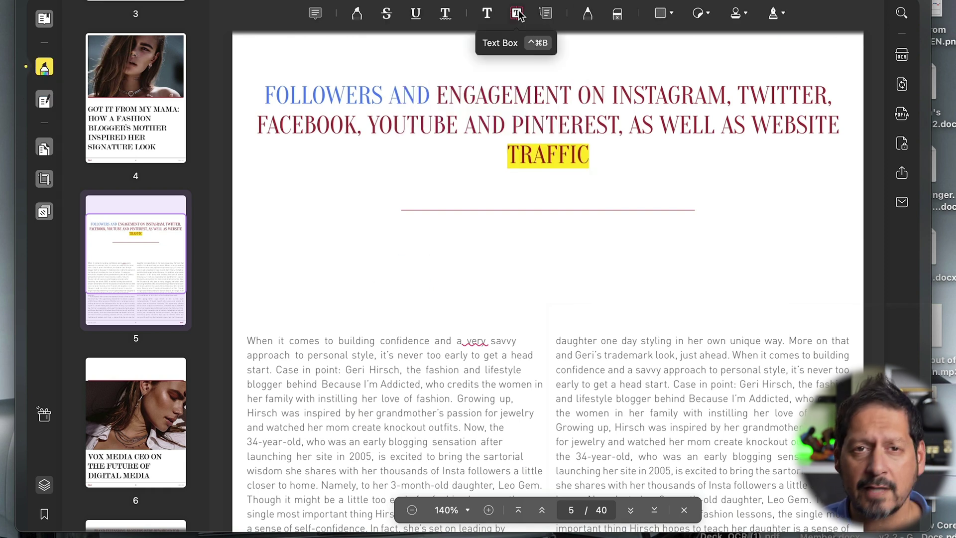
{"action": "left_click", "coordinate": [518, 14]}
{"action": "left_click_drag", "start_coordinate": [268, 233], "coordinate": [344, 278]}
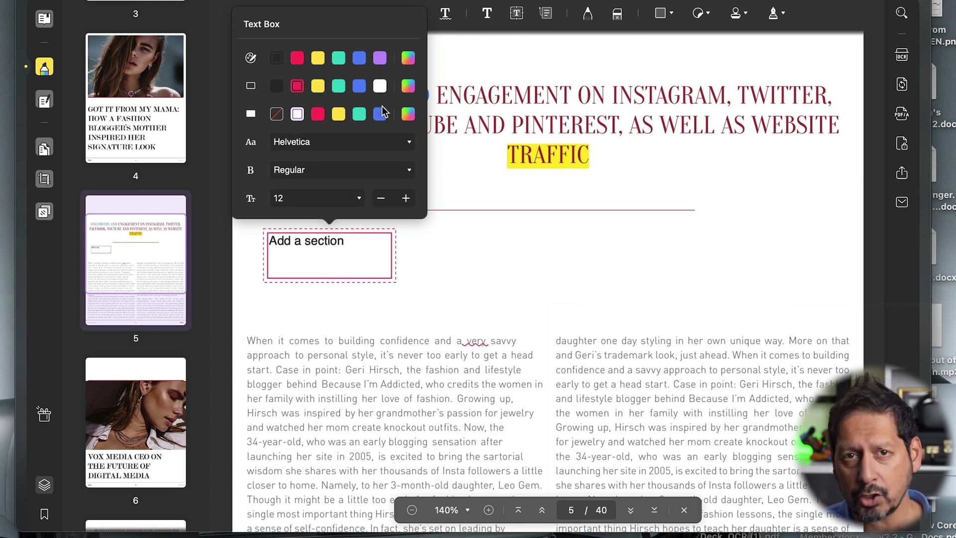
{"action": "left_click", "coordinate": [458, 46]}
Step: Add a 'Read and check!' callout pointing down at the first paragraph
{"action": "left_click", "coordinate": [547, 13]}
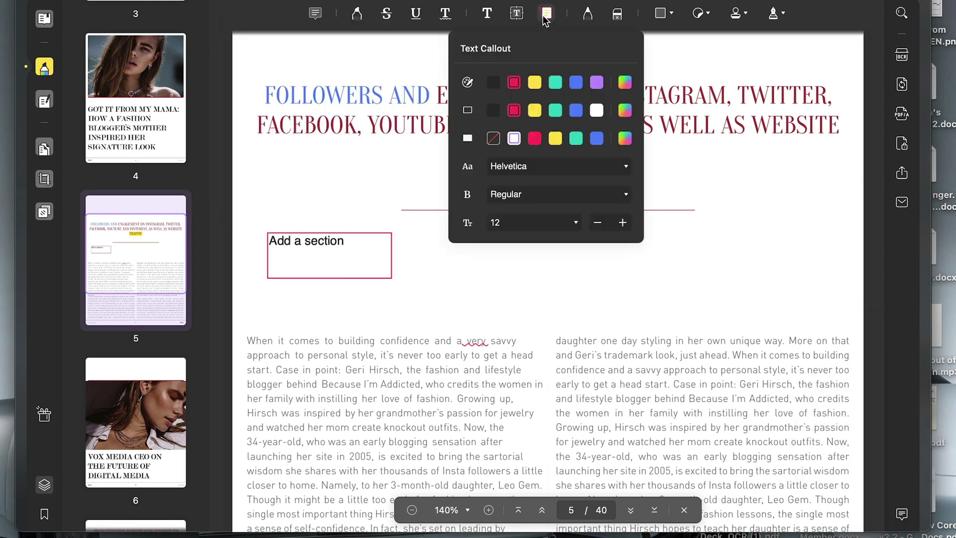
{"action": "left_click", "coordinate": [513, 83]}
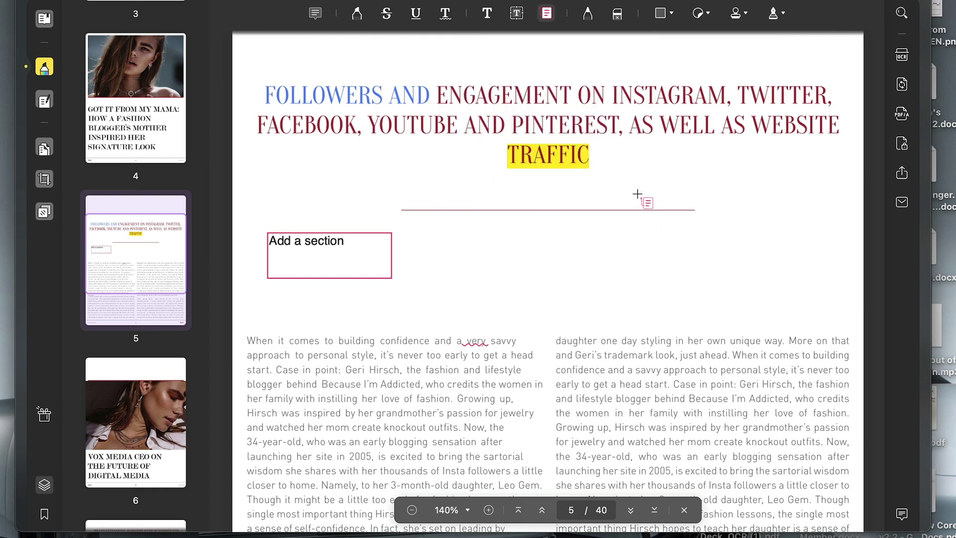
{"action": "left_click_drag", "start_coordinate": [521, 329], "coordinate": [657, 251]}
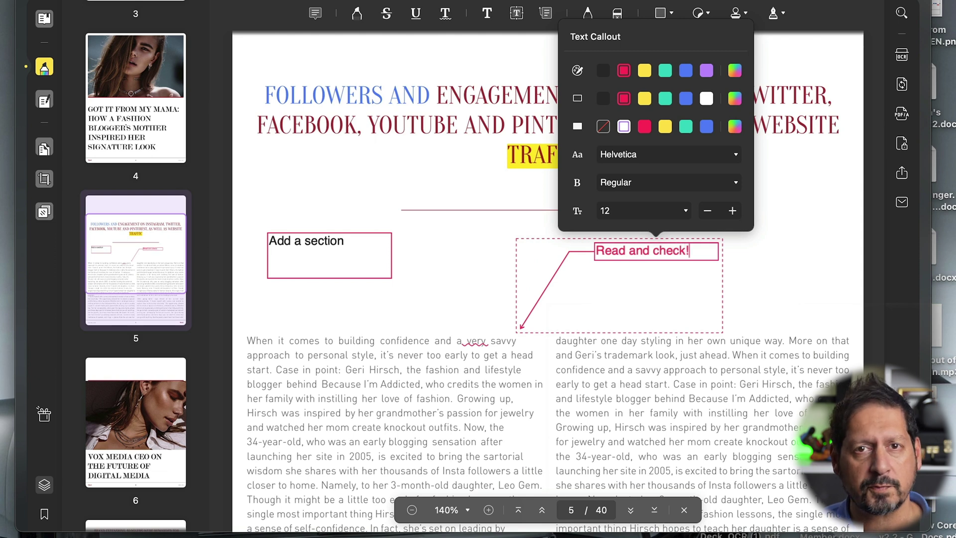
{"action": "left_click", "coordinate": [777, 241]}
{"action": "left_click_drag", "start_coordinate": [613, 252], "coordinate": [603, 255]}
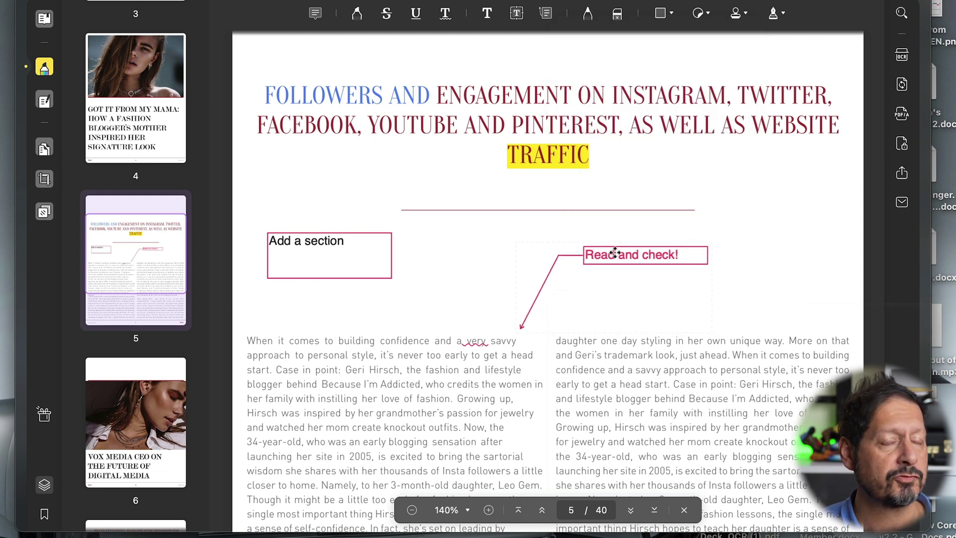
Step: Place a SIGN HERE stamp below the callout and a saved signature above the first paragraph
{"action": "left_click", "coordinate": [740, 13]}
{"action": "left_click", "coordinate": [745, 392]}
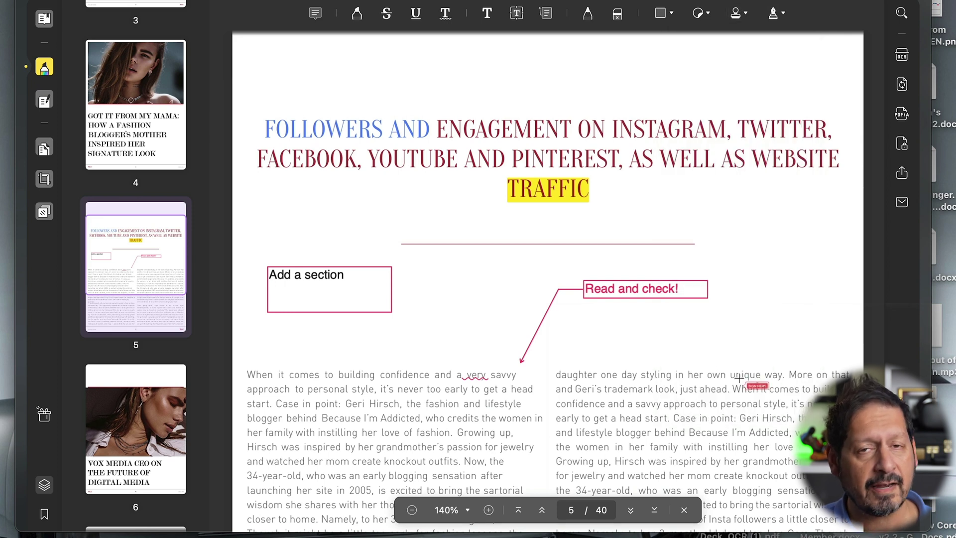
{"action": "left_click", "coordinate": [598, 318]}
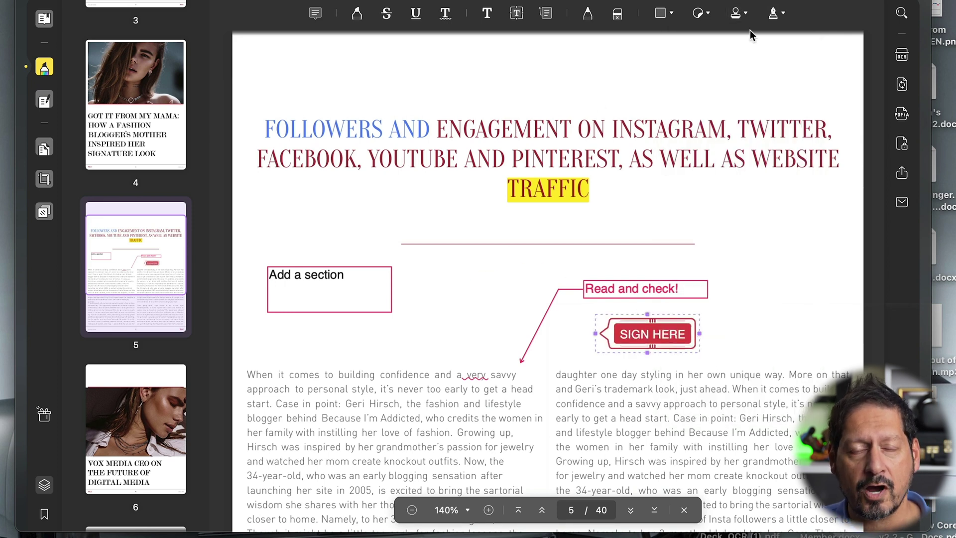
{"action": "left_click", "coordinate": [778, 14]}
{"action": "left_click", "coordinate": [753, 102]}
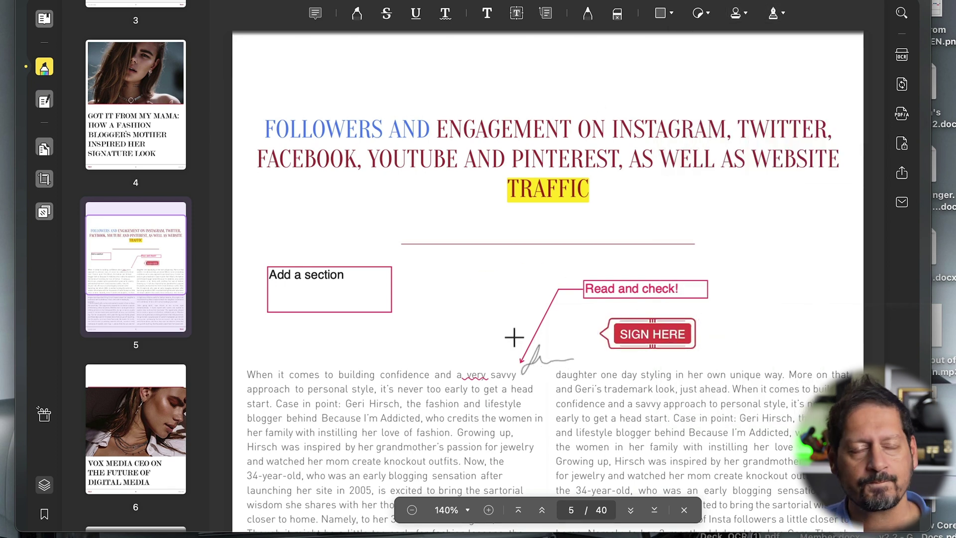
{"action": "left_click", "coordinate": [507, 336]}
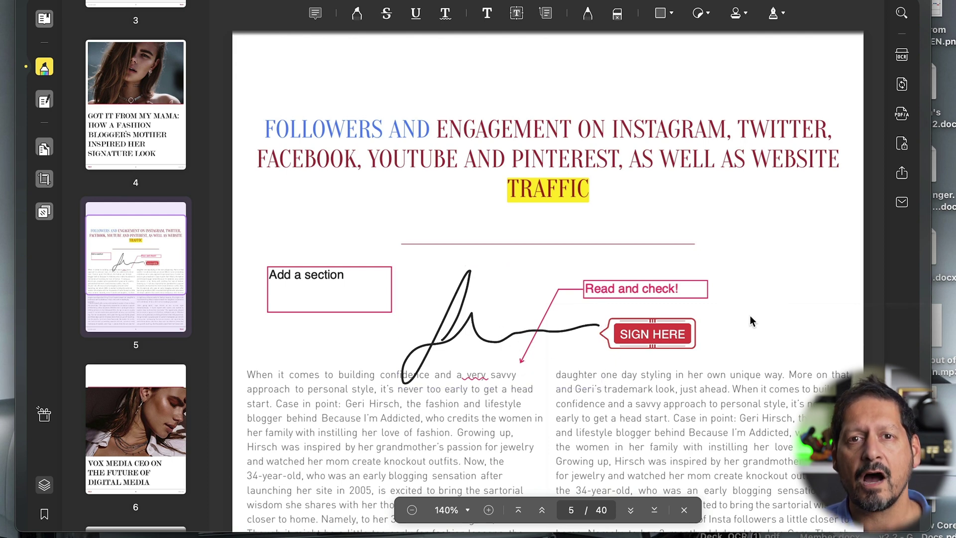
{"action": "scroll", "coordinate": [737, 279], "scroll_direction": "up", "scroll_amount": 10}
Step: Try extracting page 4's photo, cancel the save, and undo to restore the original portrait
{"action": "left_click", "coordinate": [44, 100]}
{"action": "left_click", "coordinate": [558, 262]}
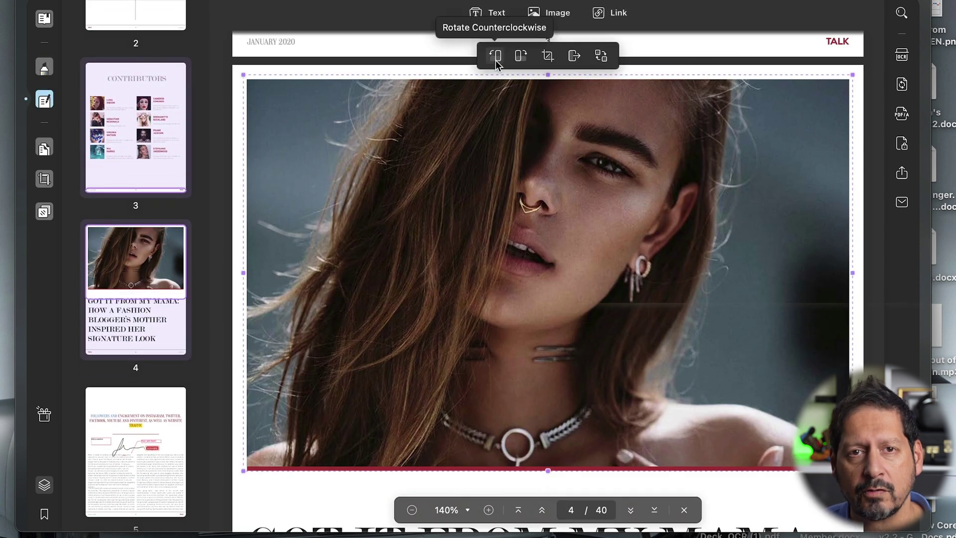
{"action": "left_click", "coordinate": [571, 54]}
{"action": "left_click", "coordinate": [551, 256]}
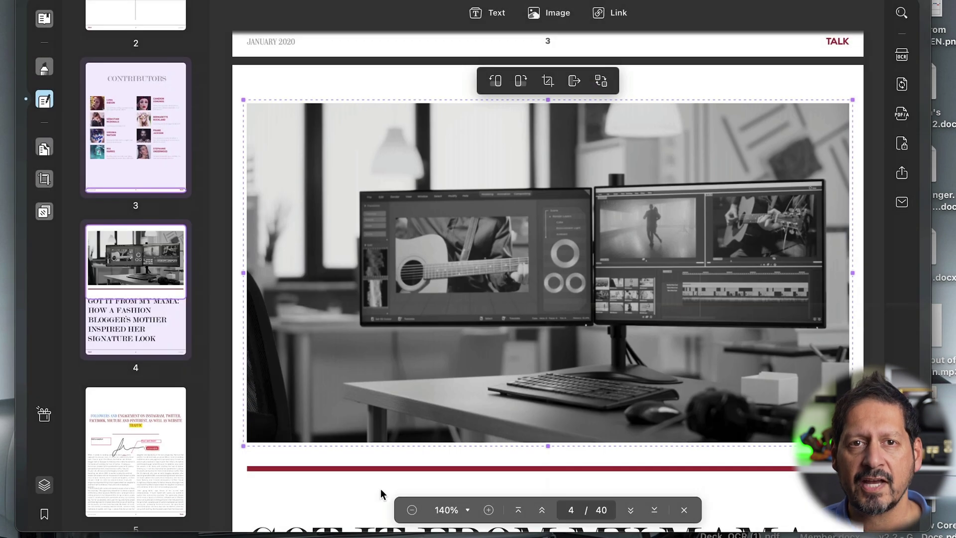
{"action": "left_click", "coordinate": [381, 493]}
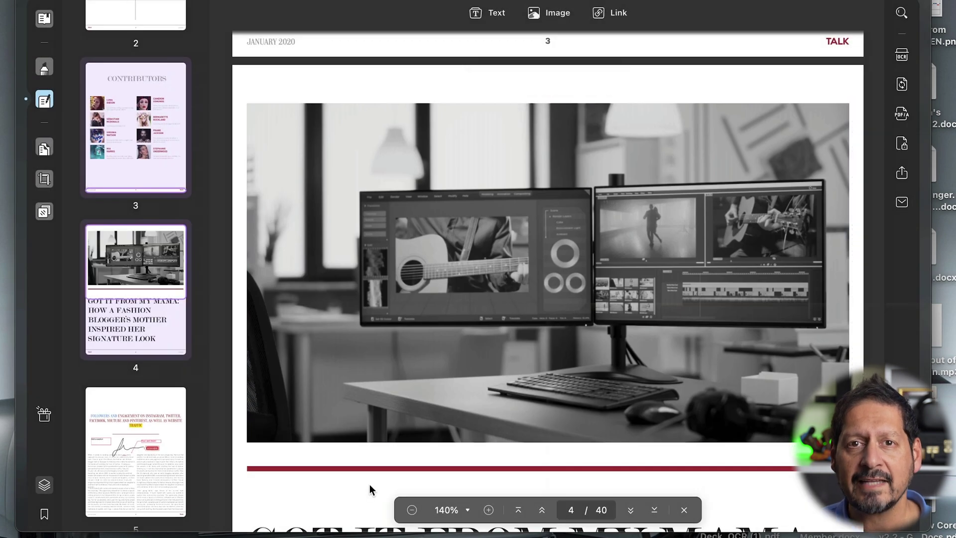
{"action": "key", "text": "super+z"}
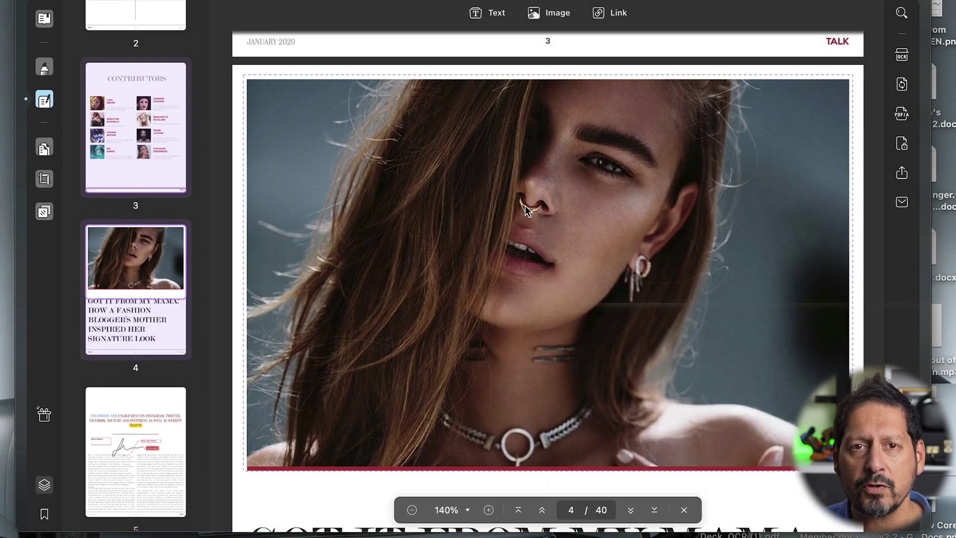
Step: Attach a sticky note just below the page 4 photo, beside the headline
{"action": "left_click", "coordinate": [44, 67]}
{"action": "left_click", "coordinate": [315, 12]}
{"action": "left_click", "coordinate": [270, 494]}
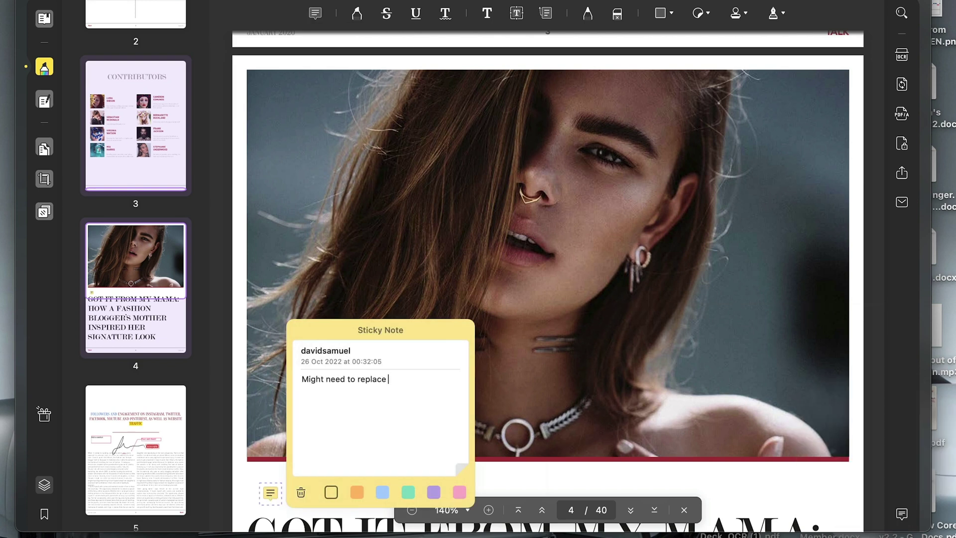
Step: Write 'Might need to replace this image' in the sticky note and erase the red line under GOT IT
{"action": "type", "text": "Might need to replace this image"}
{"action": "left_click", "coordinate": [587, 12]}
{"action": "scroll", "coordinate": [363, 471], "scroll_direction": "down", "scroll_amount": 4}
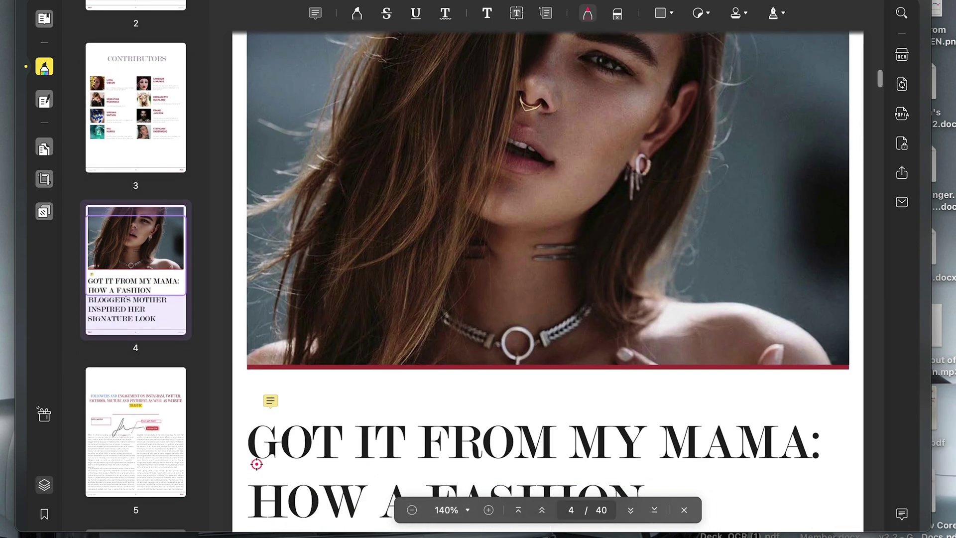
{"action": "left_click", "coordinate": [617, 14]}
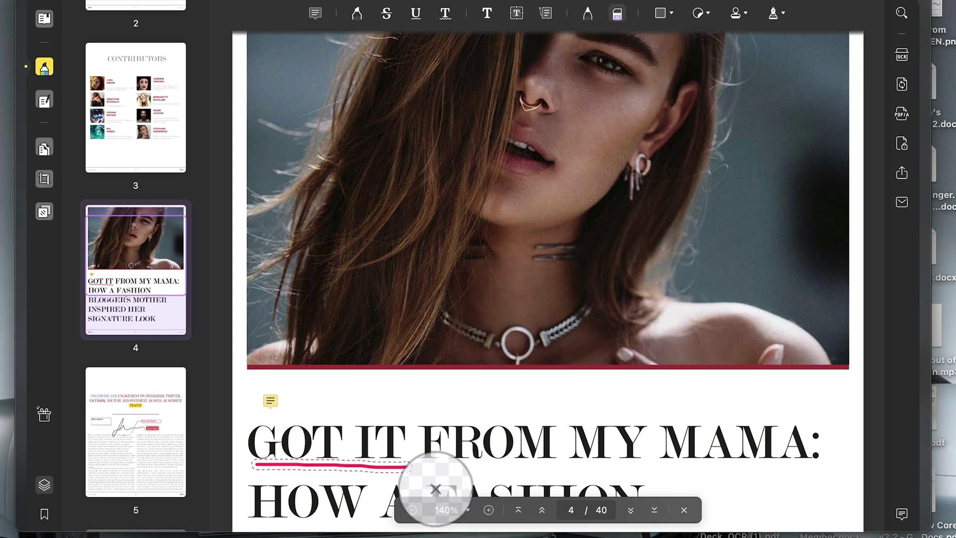
{"action": "left_click_drag", "start_coordinate": [433, 489], "coordinate": [267, 463]}
Step: Place a red curved-arrow sticker above the page 4 headline
{"action": "left_click", "coordinate": [699, 13]}
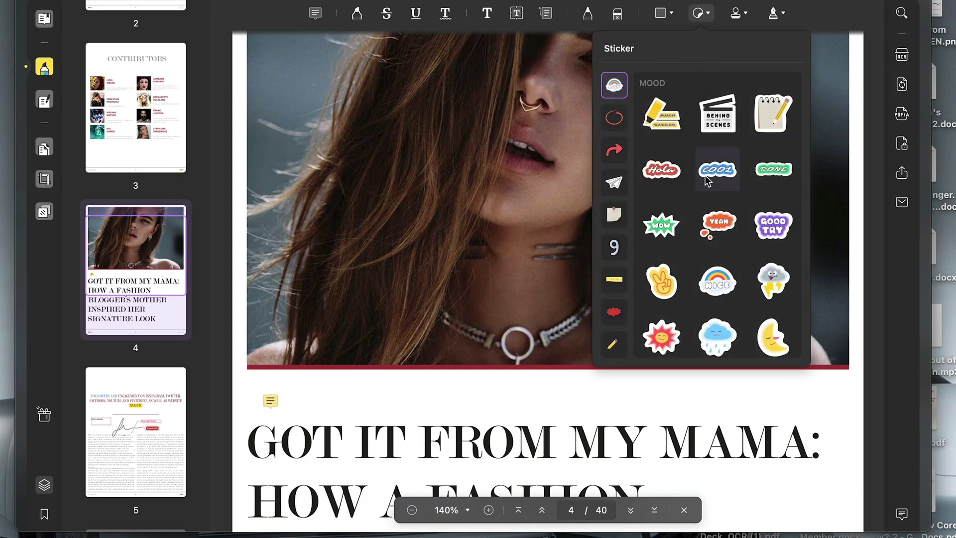
{"action": "scroll", "coordinate": [739, 184], "scroll_direction": "down", "scroll_amount": 5}
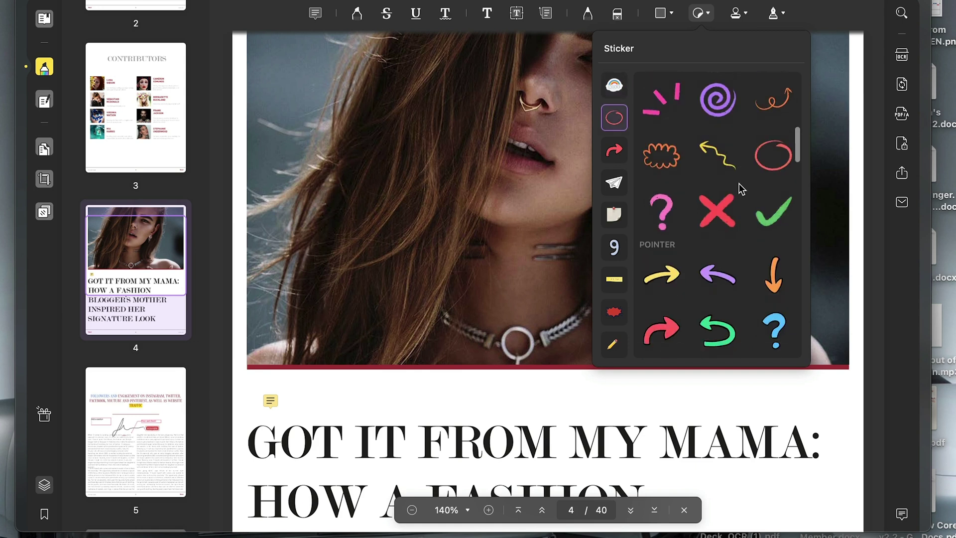
{"action": "scroll", "coordinate": [739, 189], "scroll_direction": "down", "scroll_amount": 3}
{"action": "left_click", "coordinate": [659, 198]}
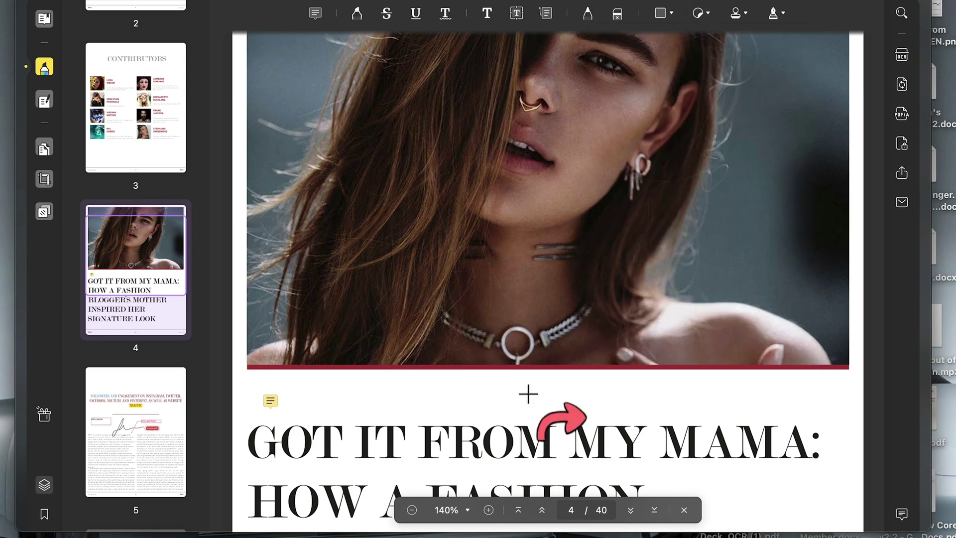
{"action": "left_click", "coordinate": [329, 390]}
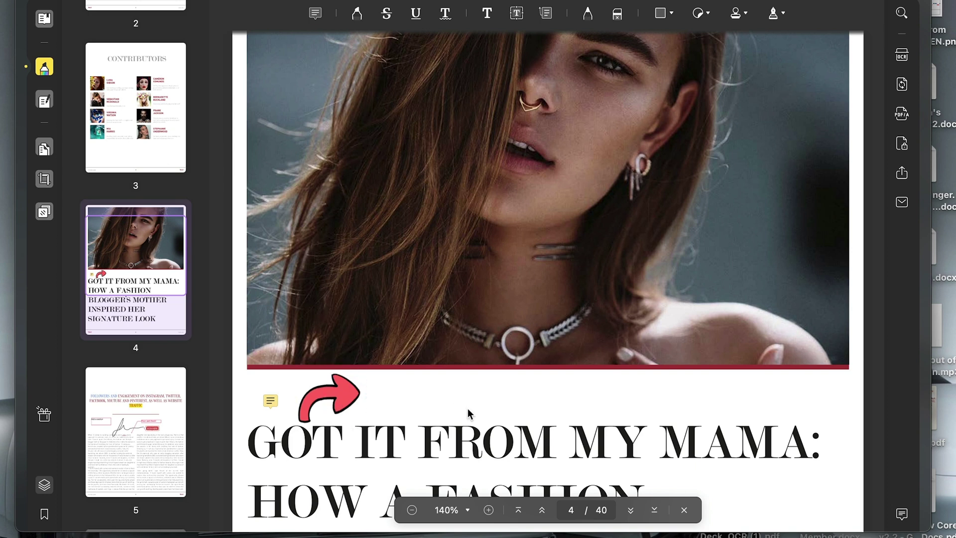
{"action": "scroll", "coordinate": [468, 409], "scroll_direction": "down", "scroll_amount": 3}
{"action": "scroll", "coordinate": [468, 409], "scroll_direction": "up", "scroll_amount": 5}
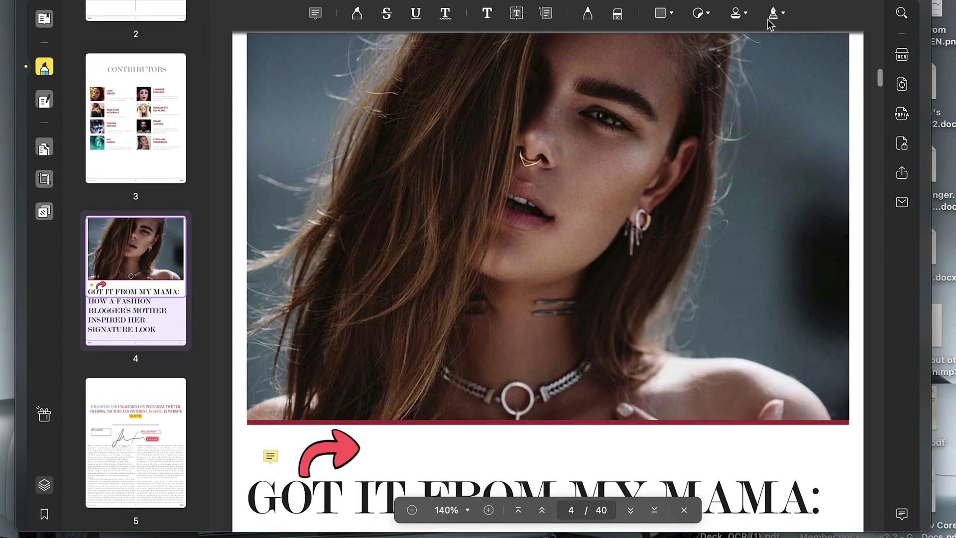
Step: Insert a screenshot image on page 4, shrink and move it, then delete it
{"action": "left_click", "coordinate": [44, 100]}
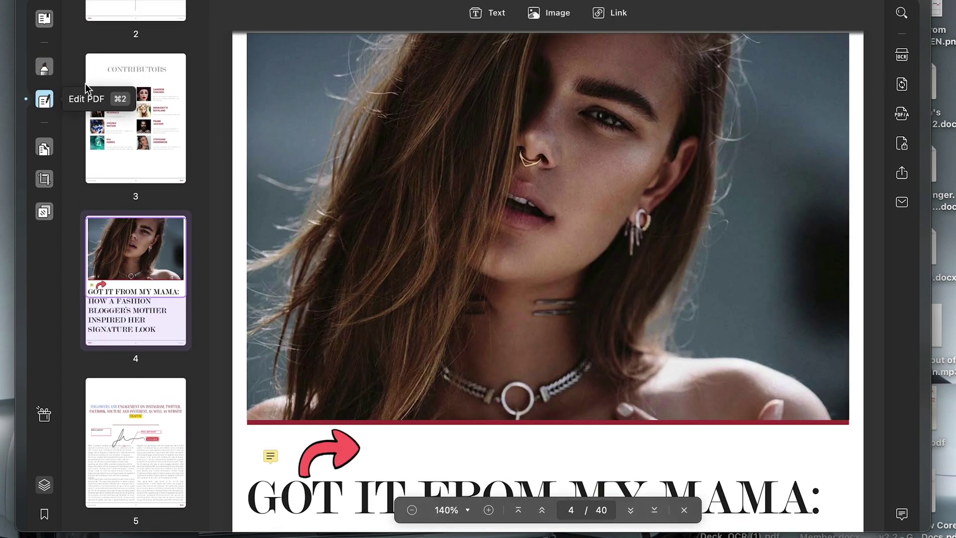
{"action": "left_click", "coordinate": [546, 14]}
{"action": "left_click", "coordinate": [555, 460]}
{"action": "double_click", "coordinate": [564, 307]}
{"action": "left_click_drag", "start_coordinate": [817, 179], "coordinate": [524, 376]}
{"action": "left_click_drag", "start_coordinate": [373, 488], "coordinate": [679, 325]}
{"action": "key", "text": "Delete"}
Step: Add the caption 'Let's stick with this image' beside the red arrow
{"action": "left_click", "coordinate": [488, 12]}
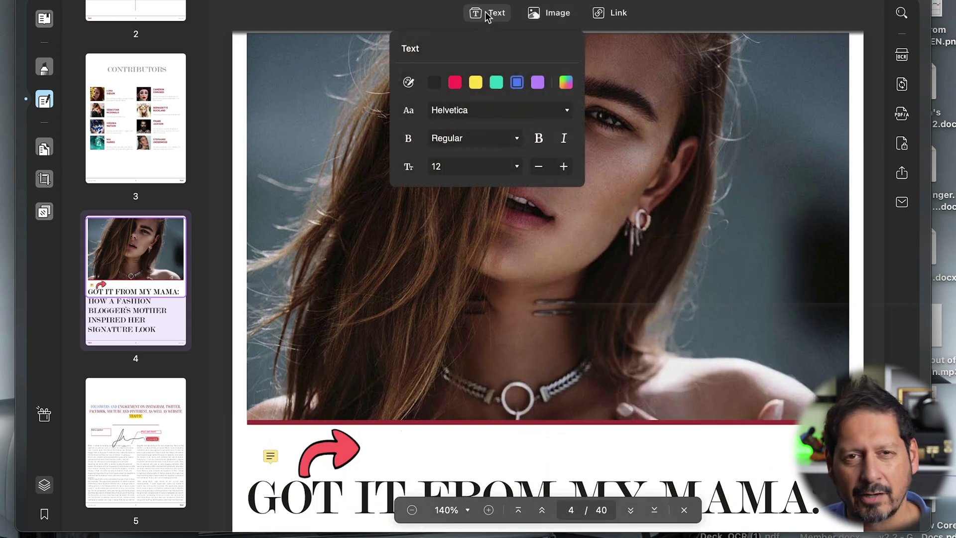
{"action": "left_click", "coordinate": [379, 452]}
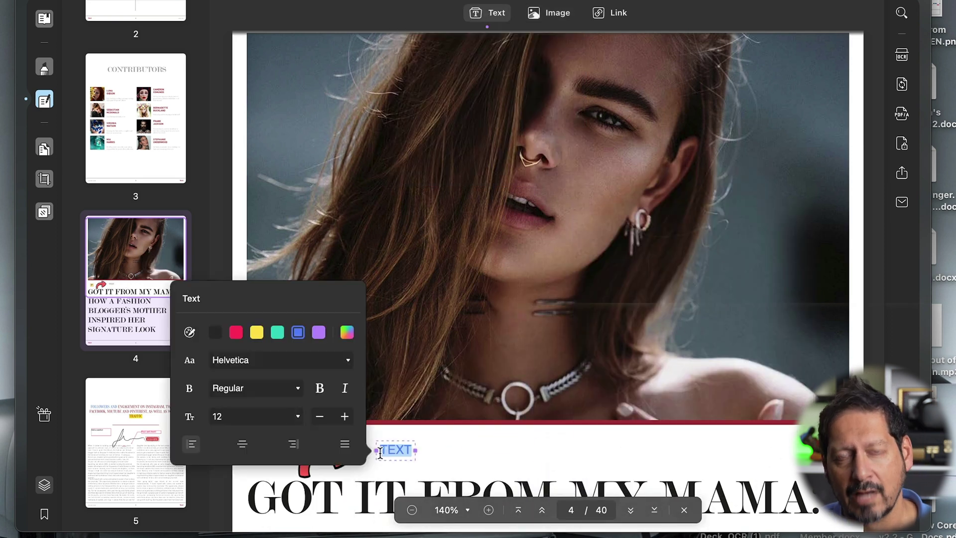
{"action": "type", "text": "Let's stick with this image"}
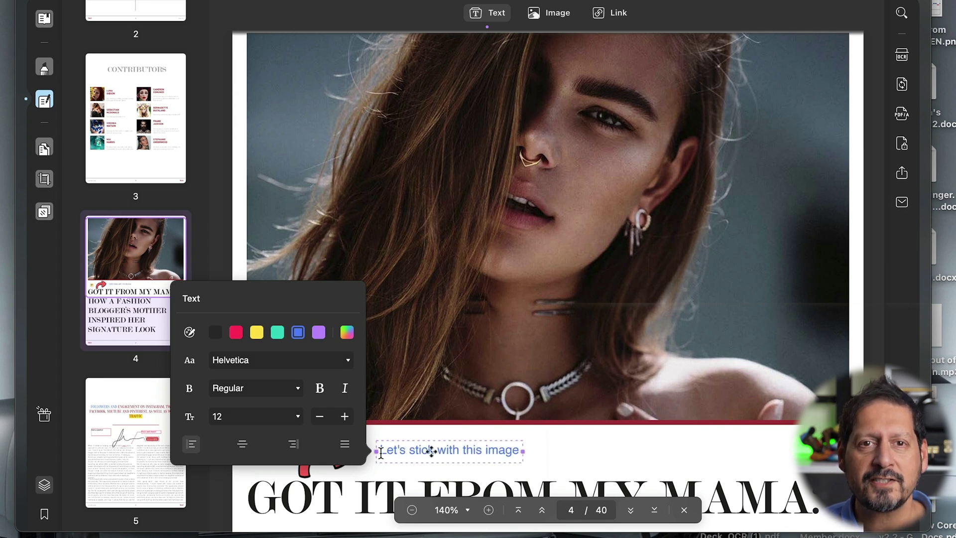
{"action": "left_click", "coordinate": [556, 455]}
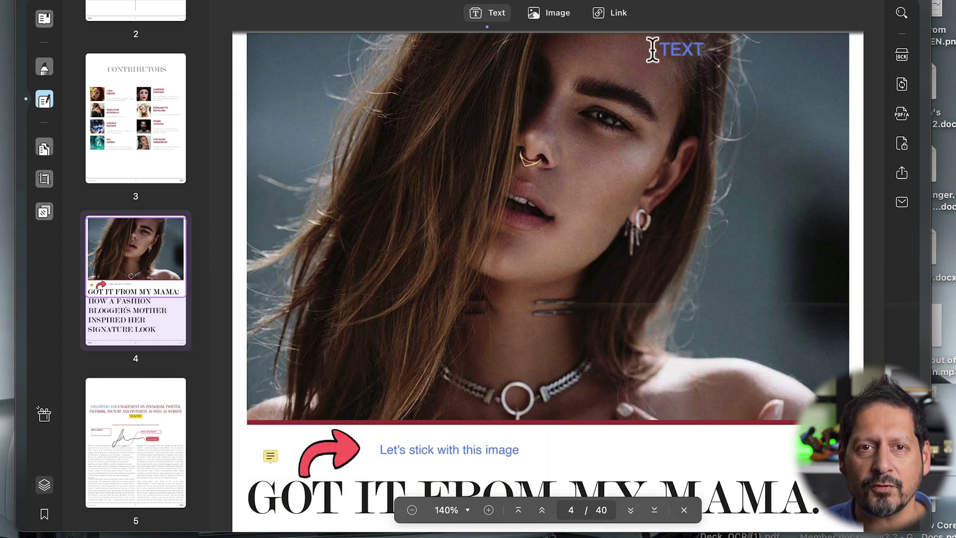
Step: Try a link over the caption, discard it, and open Watermark & Background
{"action": "left_click", "coordinate": [610, 13]}
{"action": "left_click_drag", "start_coordinate": [371, 438], "coordinate": [538, 459]}
{"action": "left_click", "coordinate": [552, 422]}
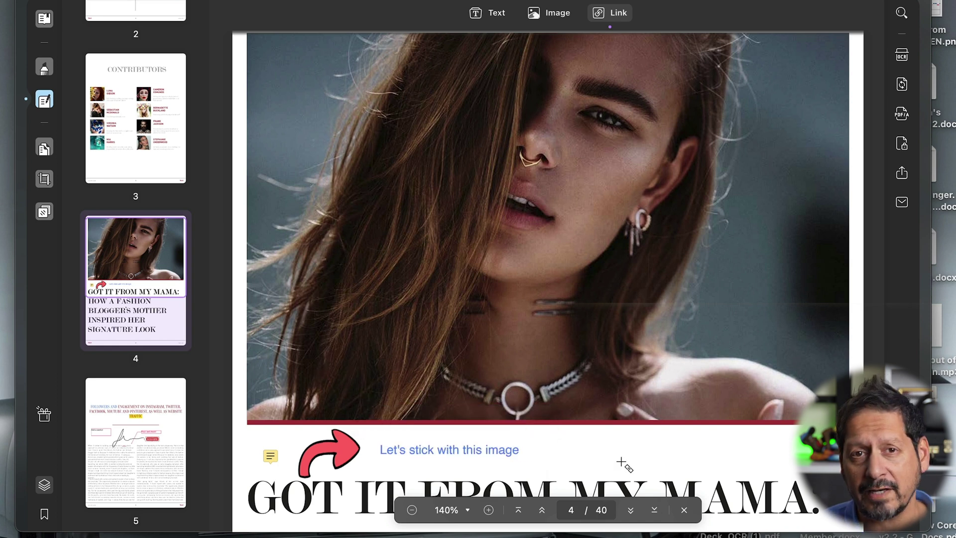
{"action": "scroll", "coordinate": [623, 464], "scroll_direction": "up", "scroll_amount": 2}
{"action": "left_click", "coordinate": [45, 211]}
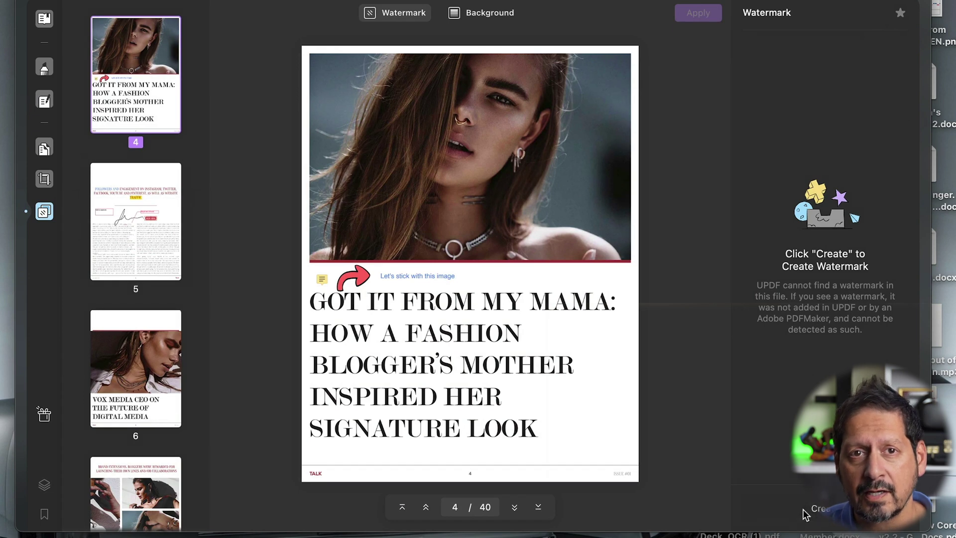
Step: Create a red text watermark reading 'Property of STAL' across page 4
{"action": "left_click", "coordinate": [807, 508]}
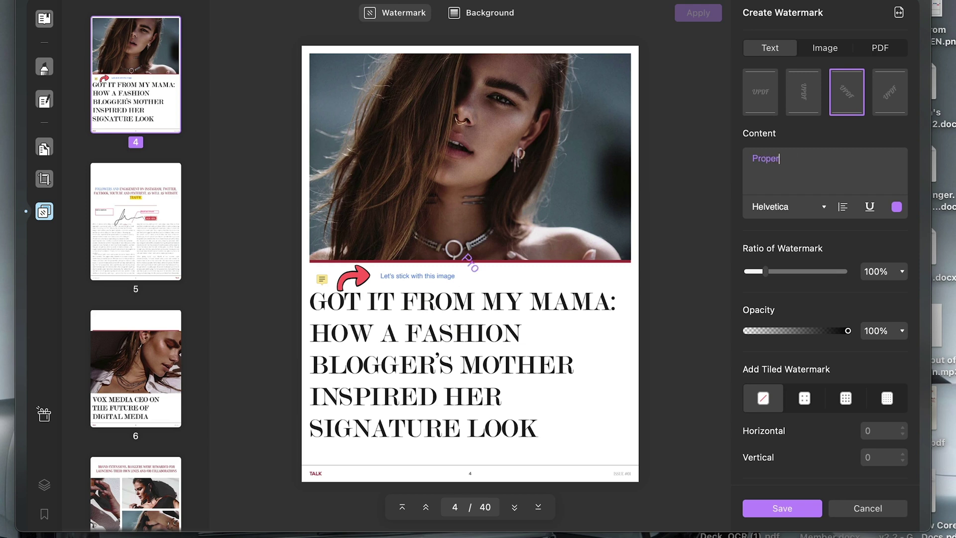
{"action": "type", "text": "Property of STAL"}
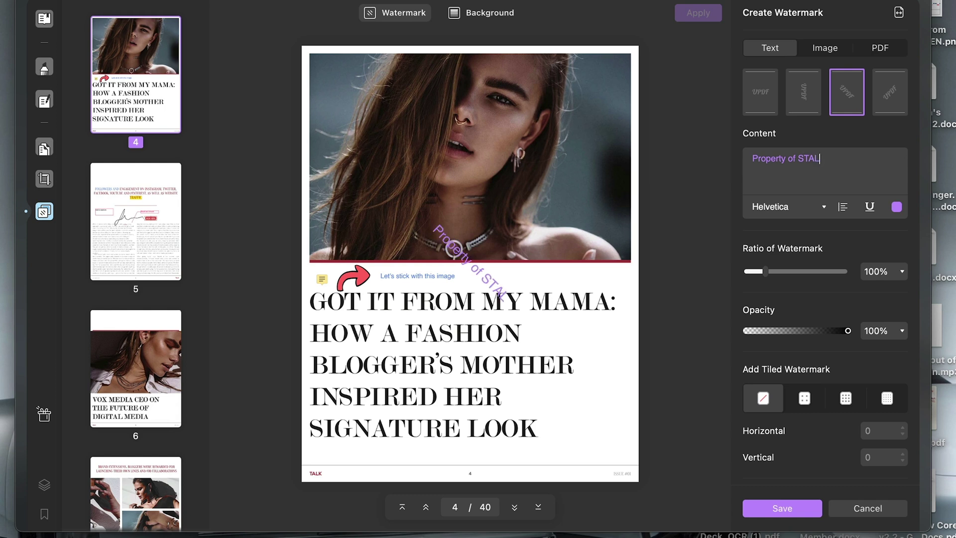
{"action": "left_click", "coordinate": [896, 207]}
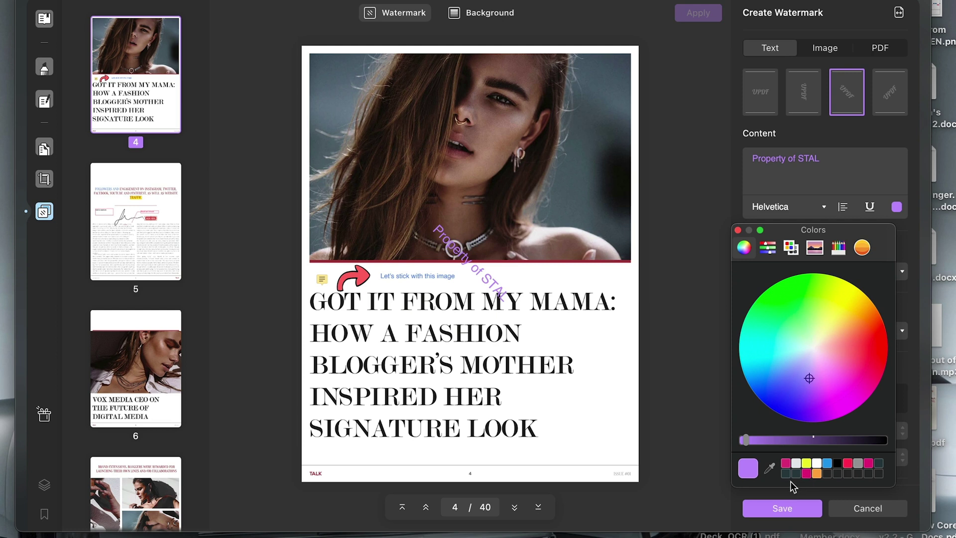
{"action": "left_click", "coordinate": [881, 346]}
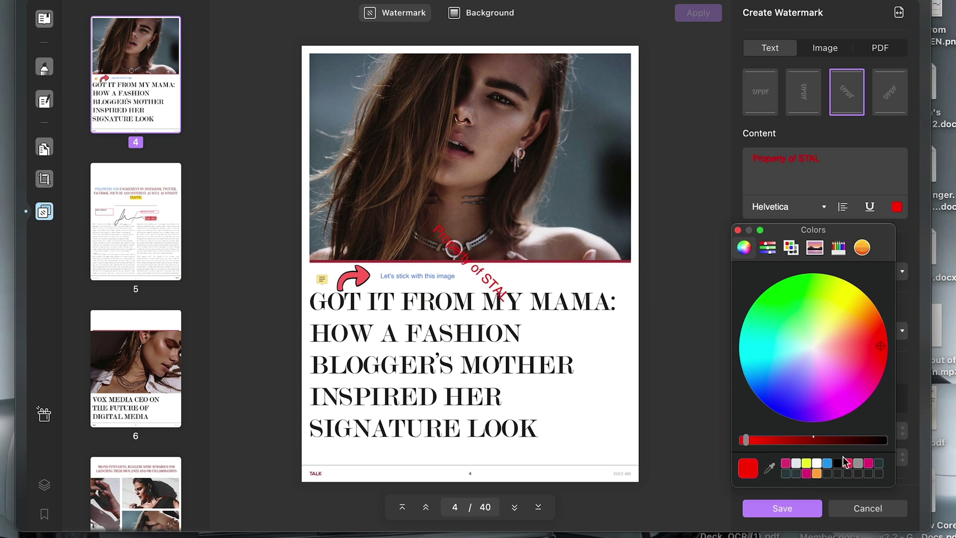
{"action": "left_click", "coordinate": [738, 230]}
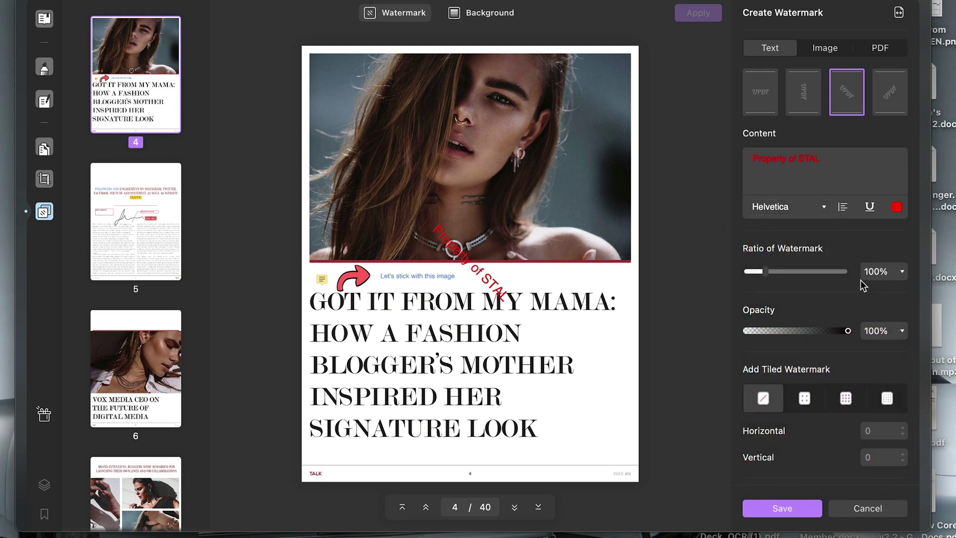
Step: Enlarge the watermark to 301%, try other orientations and the Image tab, then cancel the draft
{"action": "left_click_drag", "start_coordinate": [772, 273], "coordinate": [809, 272]}
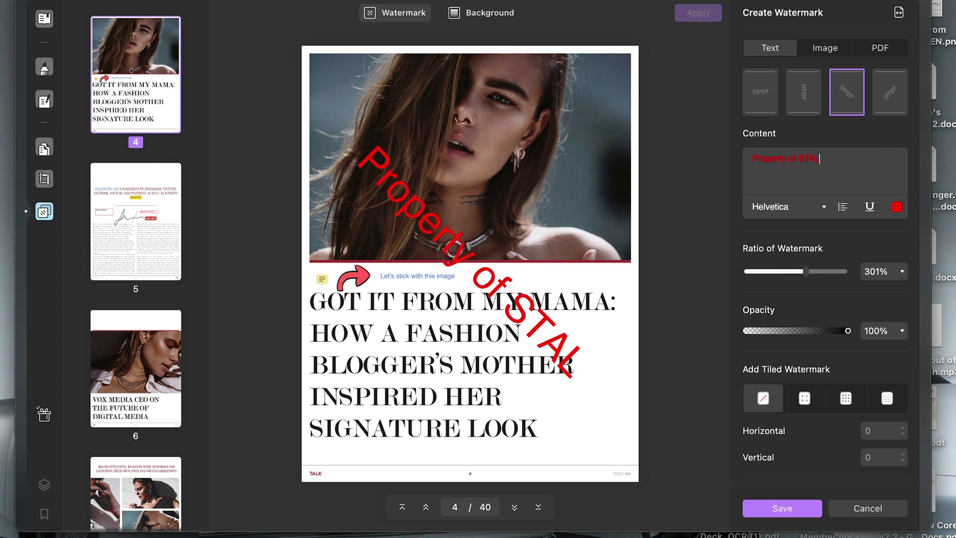
{"action": "left_click", "coordinate": [804, 94]}
{"action": "left_click", "coordinate": [772, 91]}
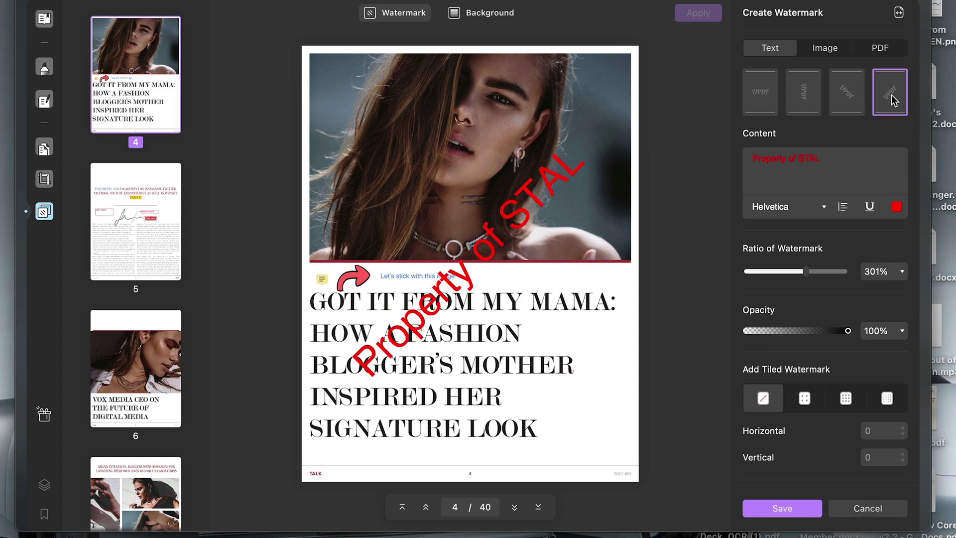
{"action": "left_click", "coordinate": [823, 50]}
{"action": "left_click", "coordinate": [875, 515]}
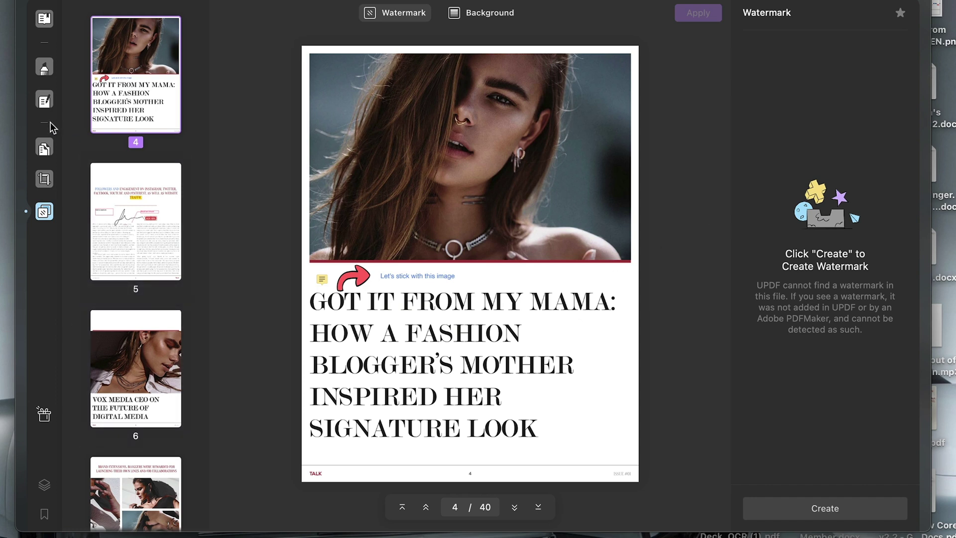
Step: Switch back to Edit PDF mode and view the Protect Using Password options
{"action": "left_click", "coordinate": [44, 100]}
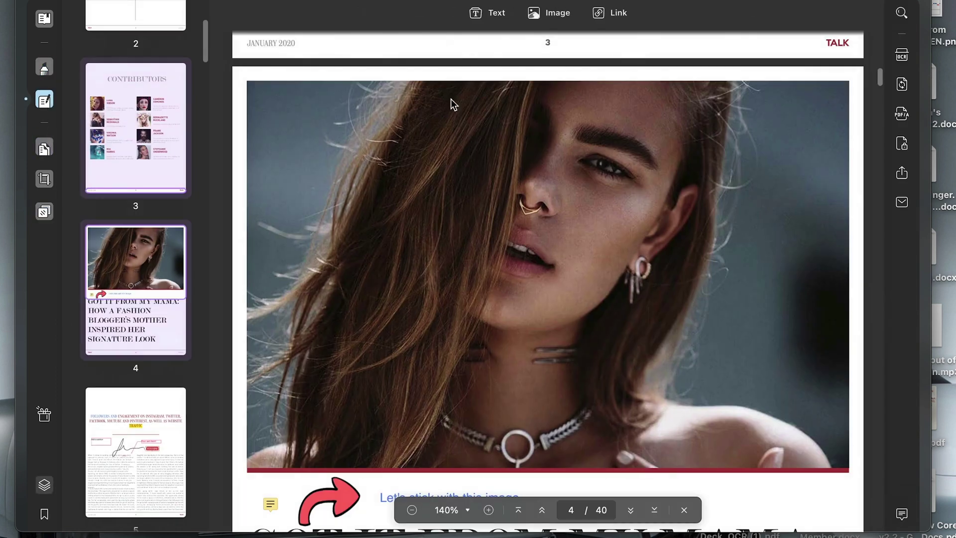
{"action": "left_click", "coordinate": [907, 140]}
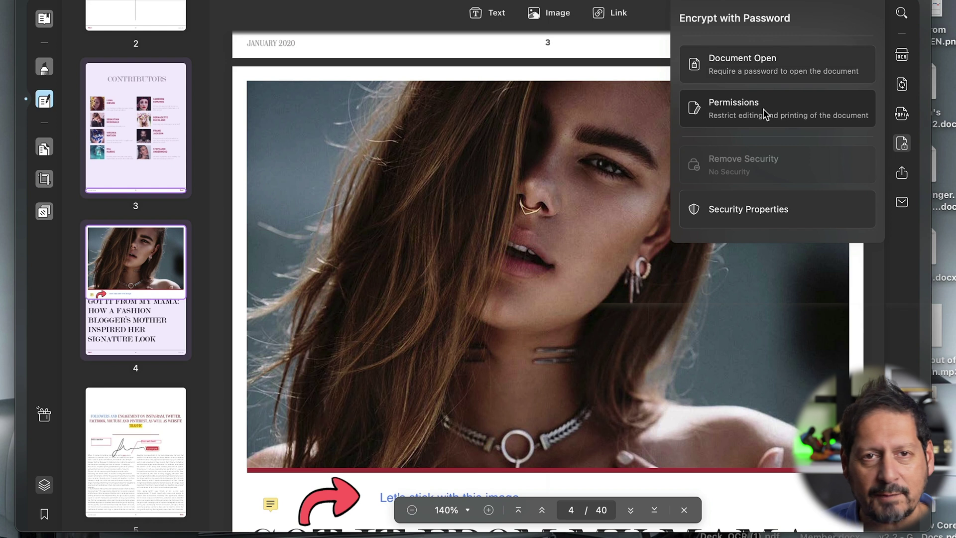
{"action": "left_click", "coordinate": [44, 148]}
{"action": "left_click", "coordinate": [44, 148]}
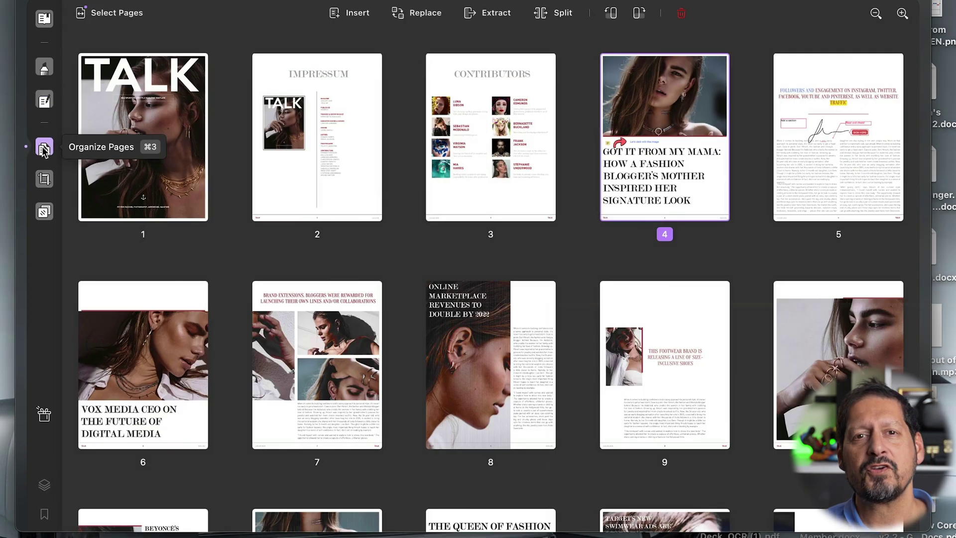
{"action": "left_click", "coordinate": [324, 149]}
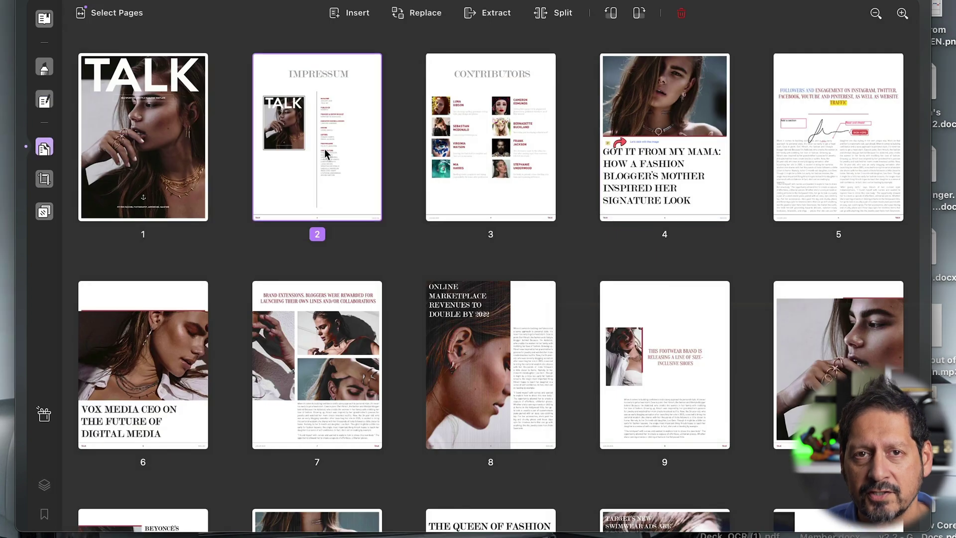
{"action": "left_click_drag", "start_coordinate": [427, 153], "coordinate": [310, 133]}
{"action": "left_click_drag", "start_coordinate": [482, 161], "coordinate": [250, 175]}
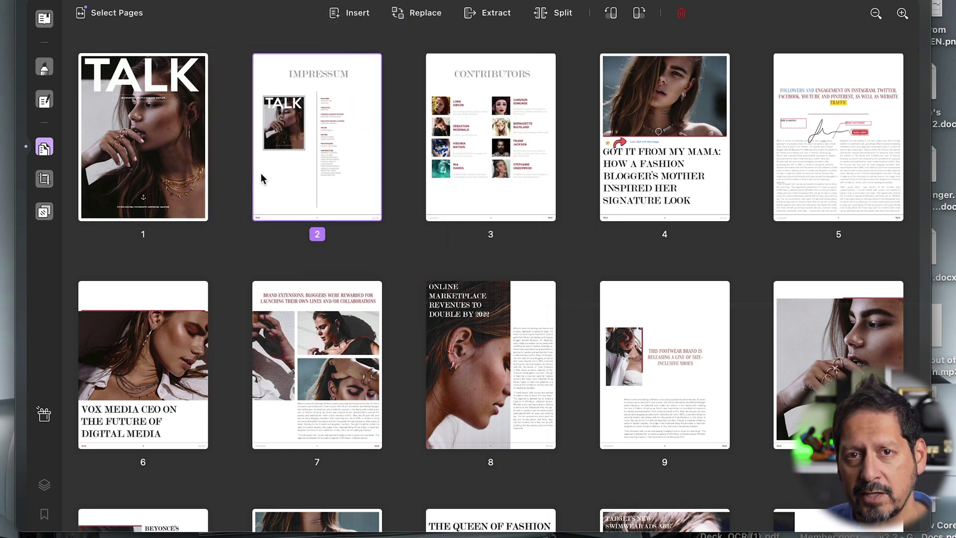
{"action": "left_click_drag", "start_coordinate": [317, 348], "coordinate": [482, 271]}
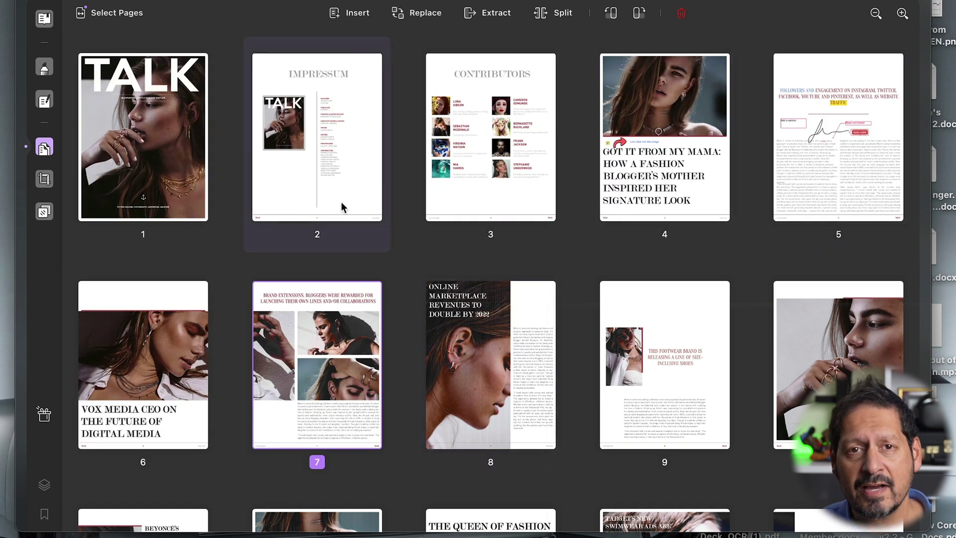
{"action": "left_click", "coordinate": [480, 181]}
{"action": "key", "text": "Delete"}
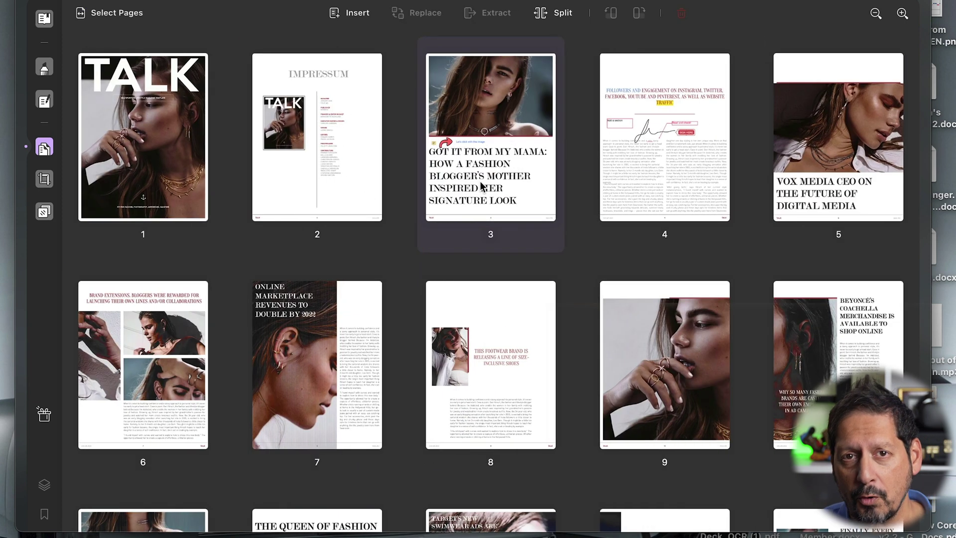
{"action": "key", "text": "super+z"}
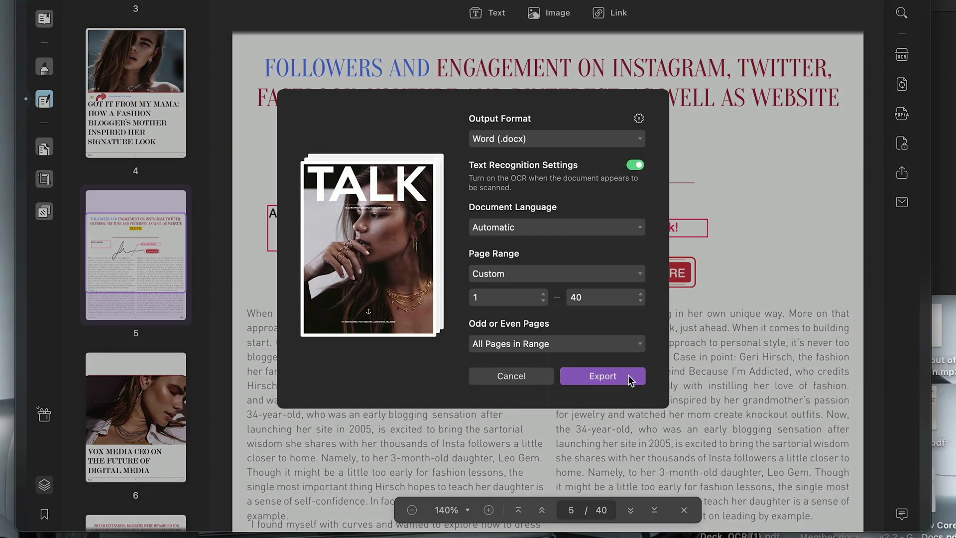
Step: Export the magazine to Word with Text Recognition on, saving TALK HD Preview.docx
{"action": "left_click", "coordinate": [603, 375]}
{"action": "left_click", "coordinate": [750, 392]}
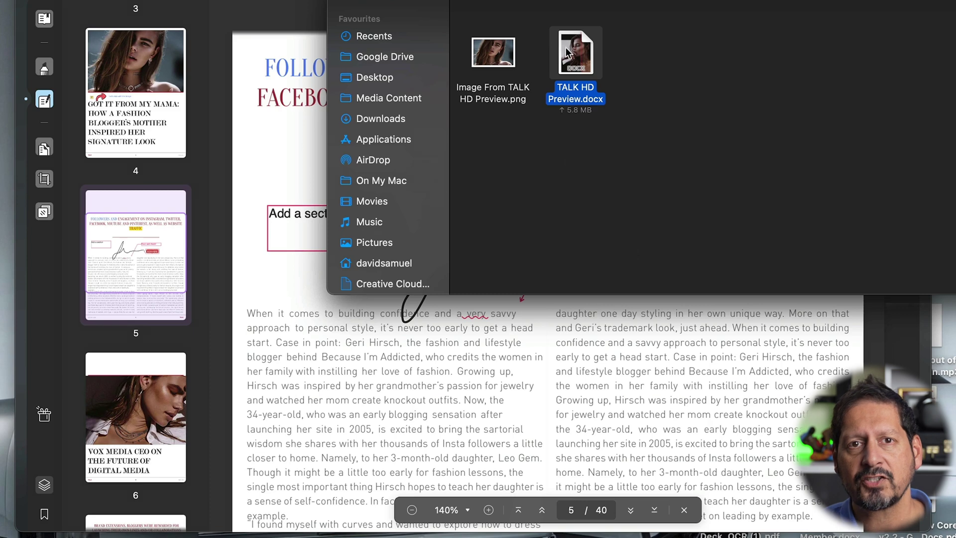
Step: Open TALK HD Preview.docx in Microsoft Word and scroll through its pages
{"action": "double_click", "coordinate": [566, 46]}
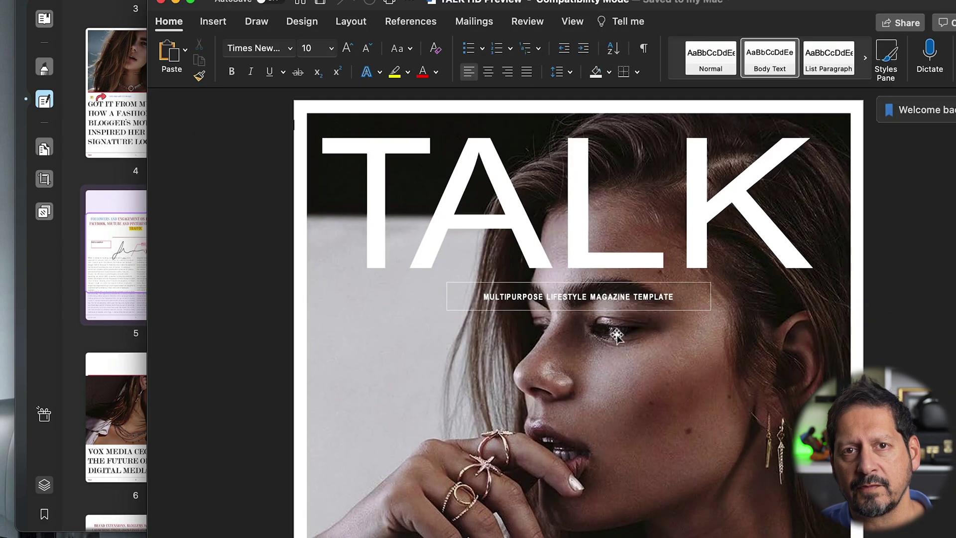
{"action": "scroll", "coordinate": [617, 333], "scroll_direction": "down", "scroll_amount": 20}
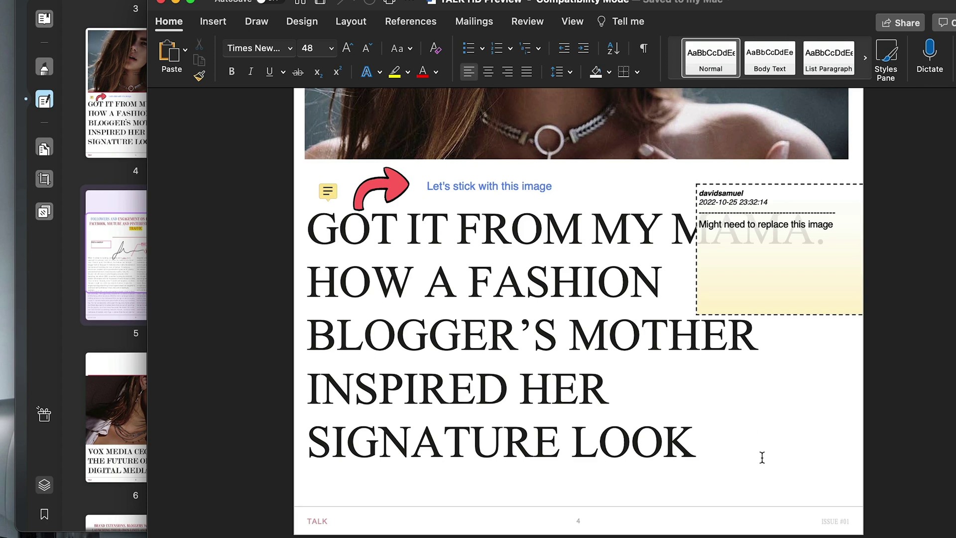
{"action": "scroll", "coordinate": [762, 456], "scroll_direction": "down", "scroll_amount": 15}
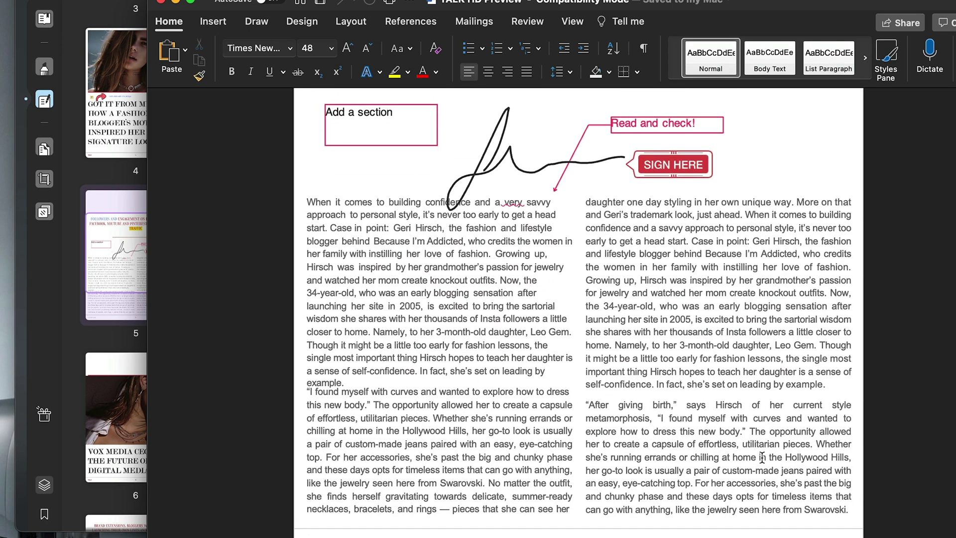
{"action": "scroll", "coordinate": [762, 458], "scroll_direction": "up", "scroll_amount": 5}
Step: Test editing by deleting and restoring the SIGN HERE graphic, then replacing 'When' and undoing it
{"action": "left_click", "coordinate": [671, 297]}
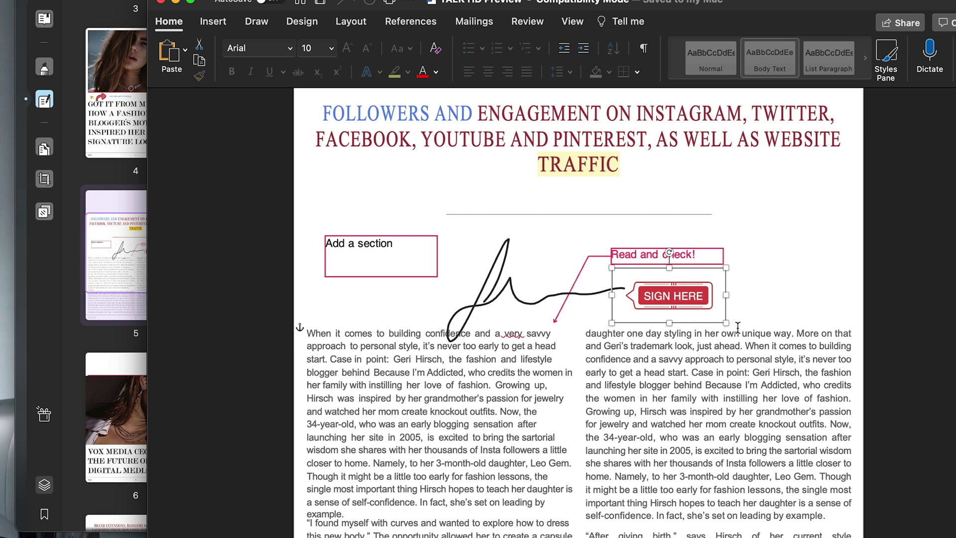
{"action": "key", "text": "Delete"}
{"action": "key", "text": "super+z"}
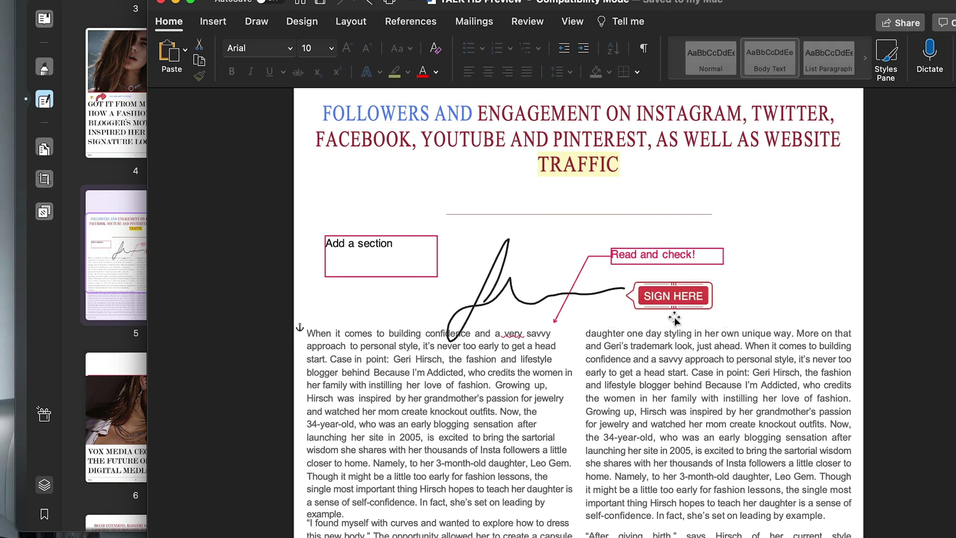
{"action": "double_click", "coordinate": [323, 333]}
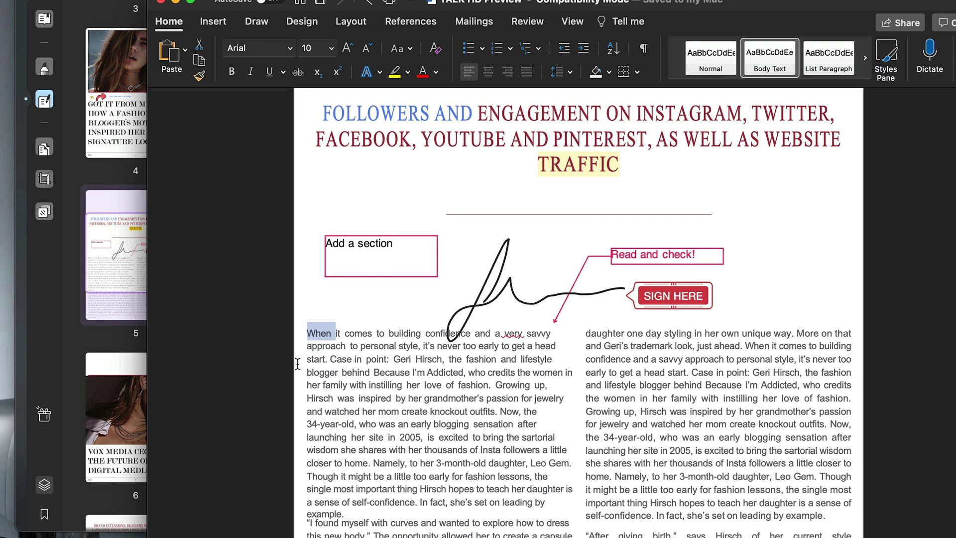
{"action": "type", "text": "gggg"}
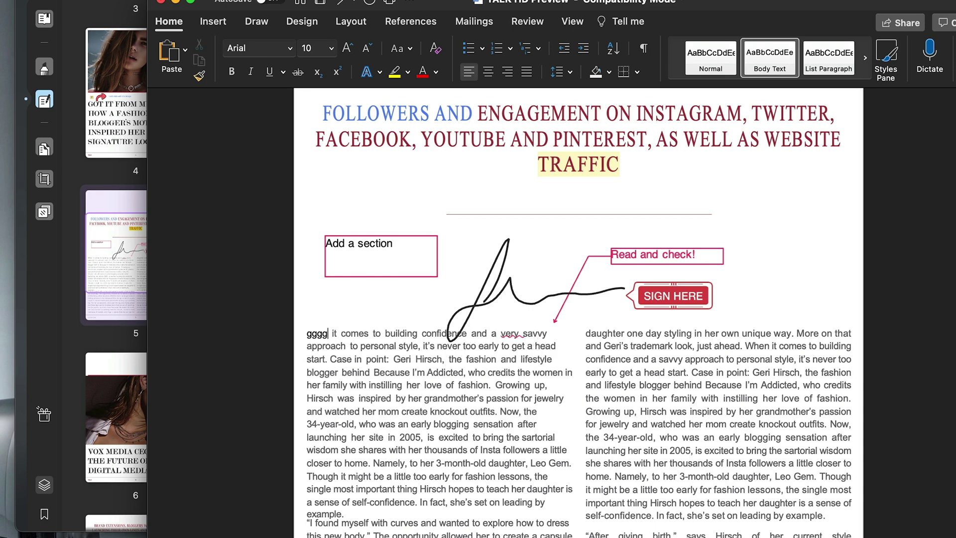
{"action": "key", "text": "super+z"}
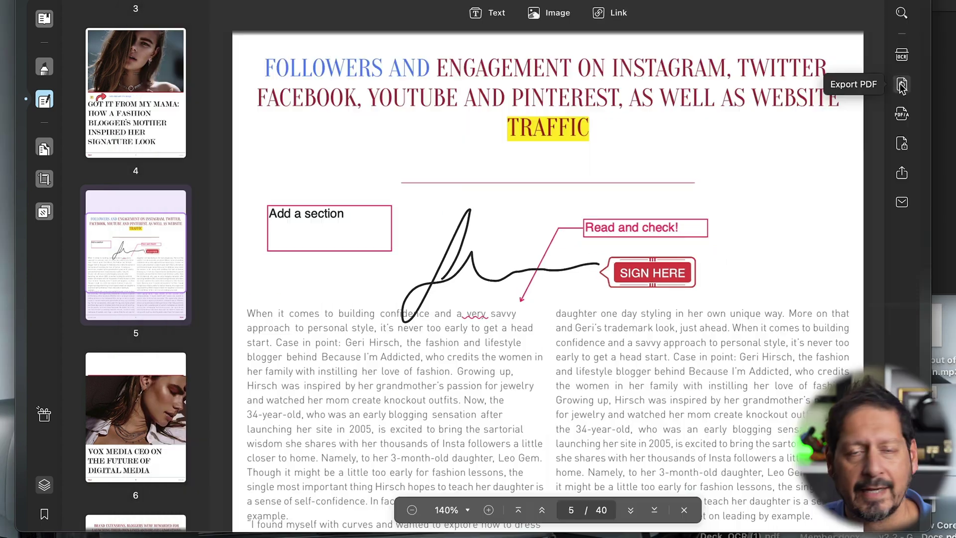
Step: Export the magazine to PowerPoint (.pptx) and save TALK HD Preview.pptx to the folder
{"action": "left_click", "coordinate": [902, 83]}
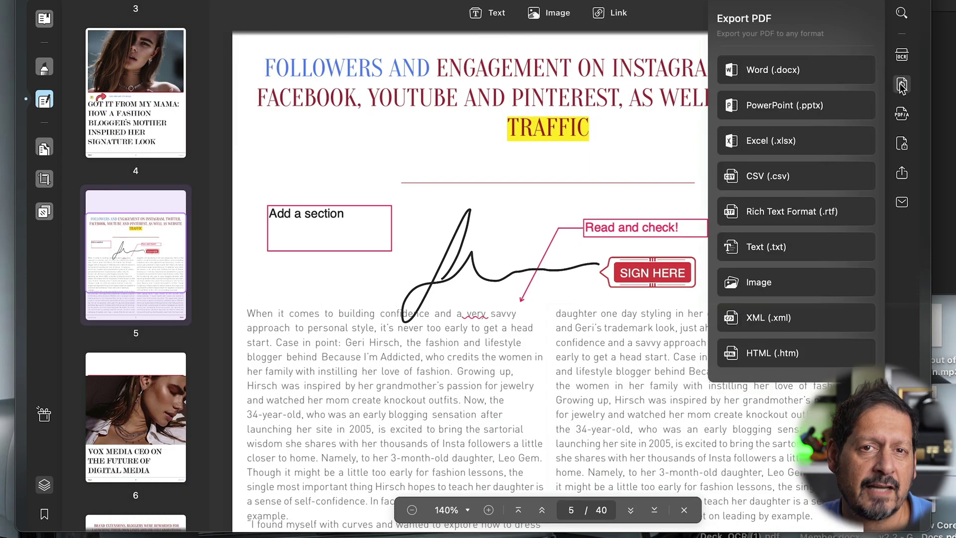
{"action": "left_click", "coordinate": [795, 107]}
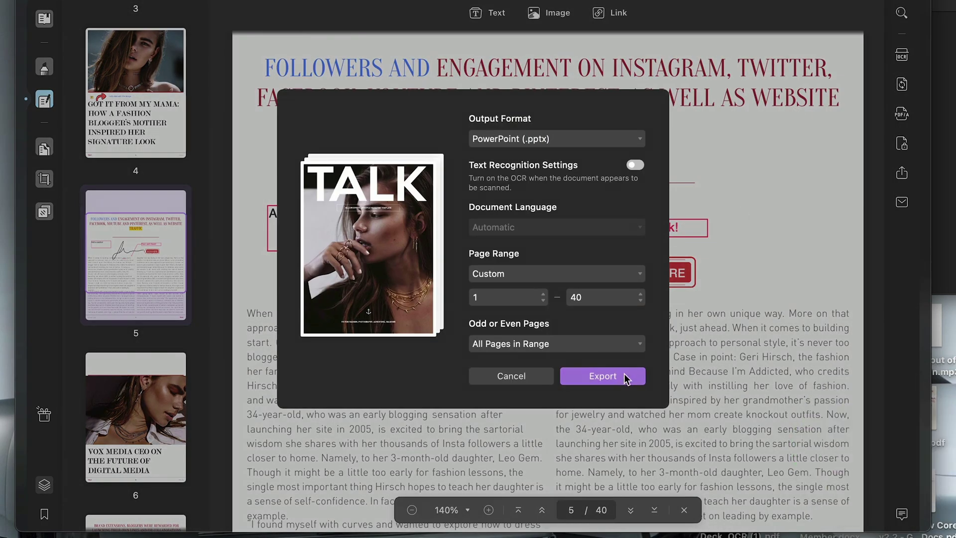
{"action": "left_click", "coordinate": [617, 376]}
{"action": "left_click", "coordinate": [734, 392]}
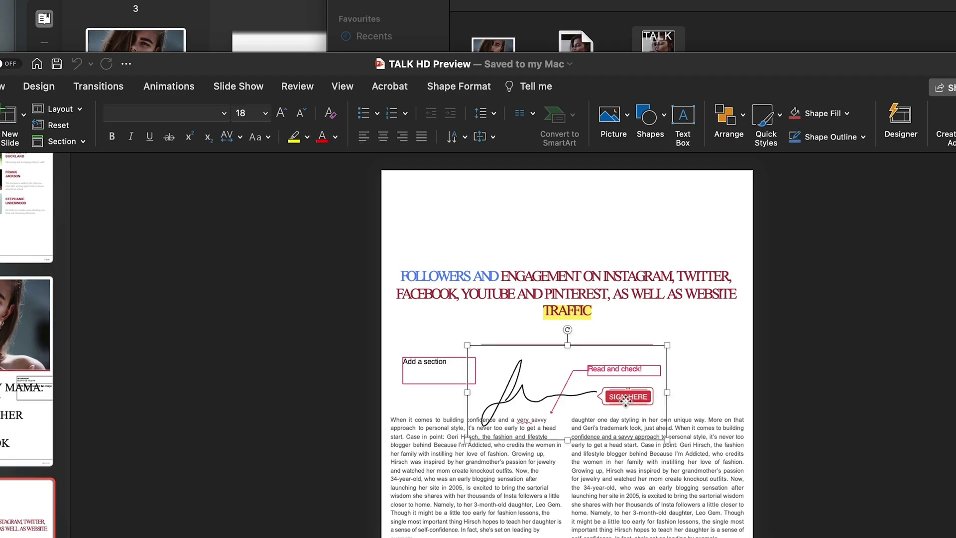
Step: Check the Add a section box and body text box are editable, then quit PowerPoint
{"action": "left_click", "coordinate": [9, 312]}
{"action": "left_click", "coordinate": [416, 378]}
{"action": "left_click", "coordinate": [417, 378]}
{"action": "scroll", "coordinate": [445, 480], "scroll_direction": "up", "scroll_amount": 3}
{"action": "scroll", "coordinate": [444, 480], "scroll_direction": "down", "scroll_amount": 3}
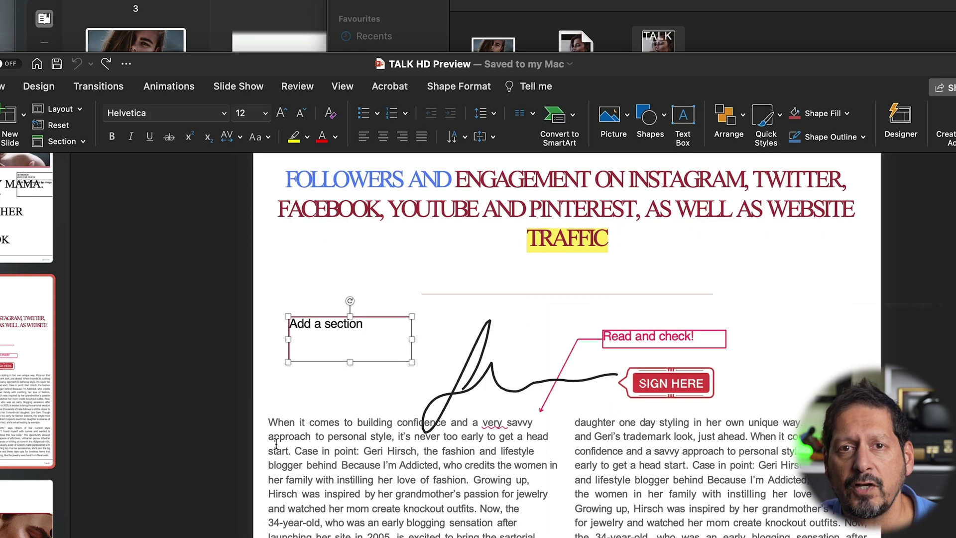
{"action": "left_click", "coordinate": [445, 479]}
{"action": "left_click", "coordinate": [219, 296]}
{"action": "key", "text": "super+q"}
{"action": "left_click", "coordinate": [252, 181]}
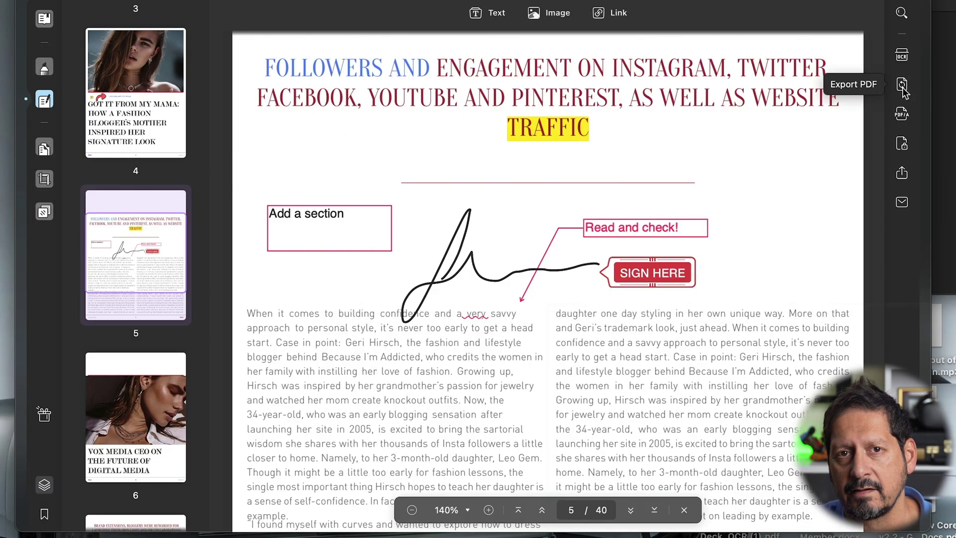
Step: Run OCR on the whole document as a Searchable PDF and save the recognised copy
{"action": "left_click", "coordinate": [902, 56]}
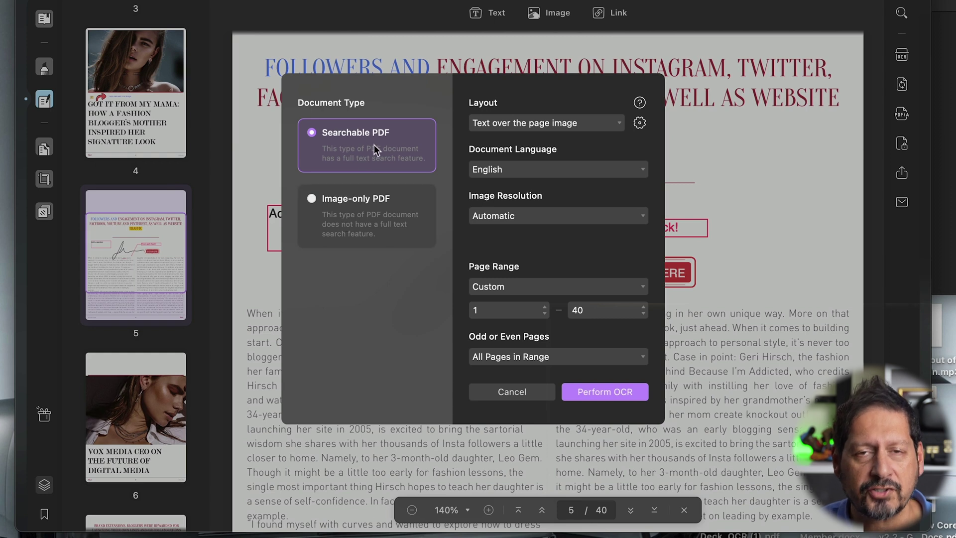
{"action": "left_click", "coordinate": [372, 213]}
{"action": "left_click", "coordinate": [364, 148]}
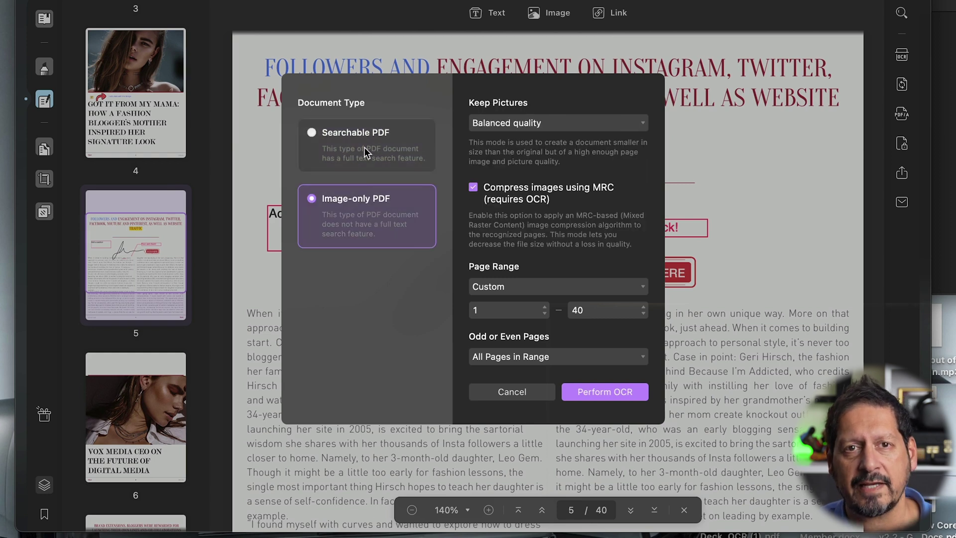
{"action": "left_click", "coordinate": [606, 388]}
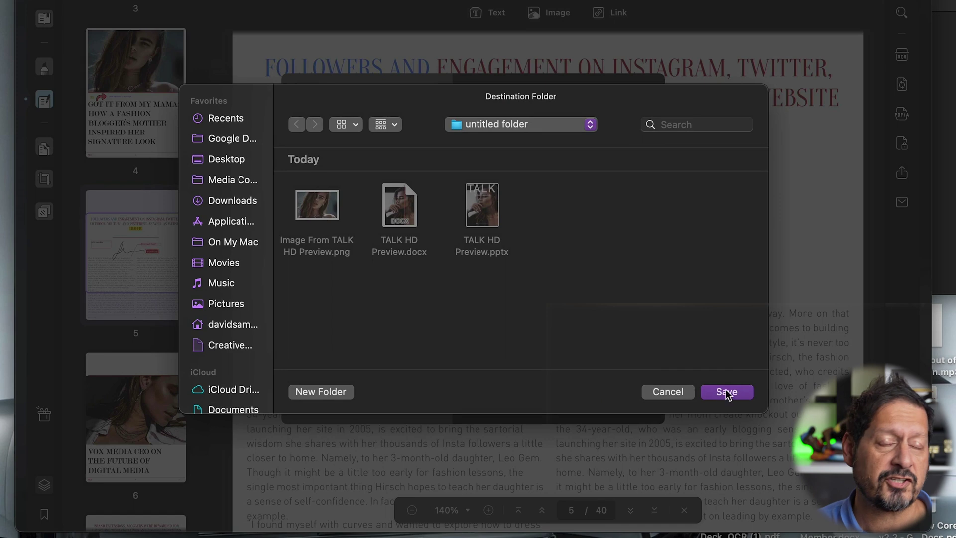
{"action": "left_click", "coordinate": [727, 392]}
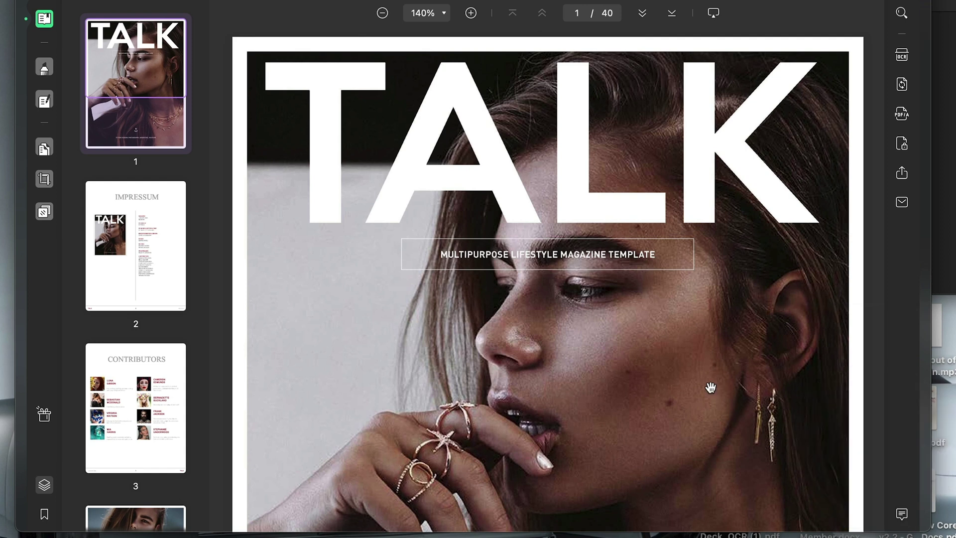
Step: Search for 'personal' (33 matches), jump to the page 5 results, then open the share dialog
{"action": "left_click", "coordinate": [902, 13]}
{"action": "type", "text": "per"}
{"action": "left_click", "coordinate": [794, 97]}
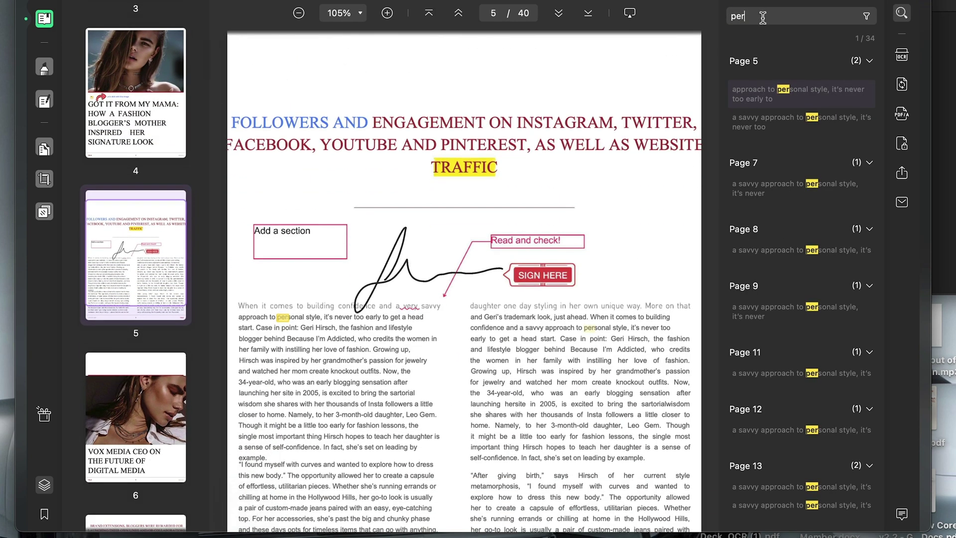
{"action": "type", "text": "sonal"}
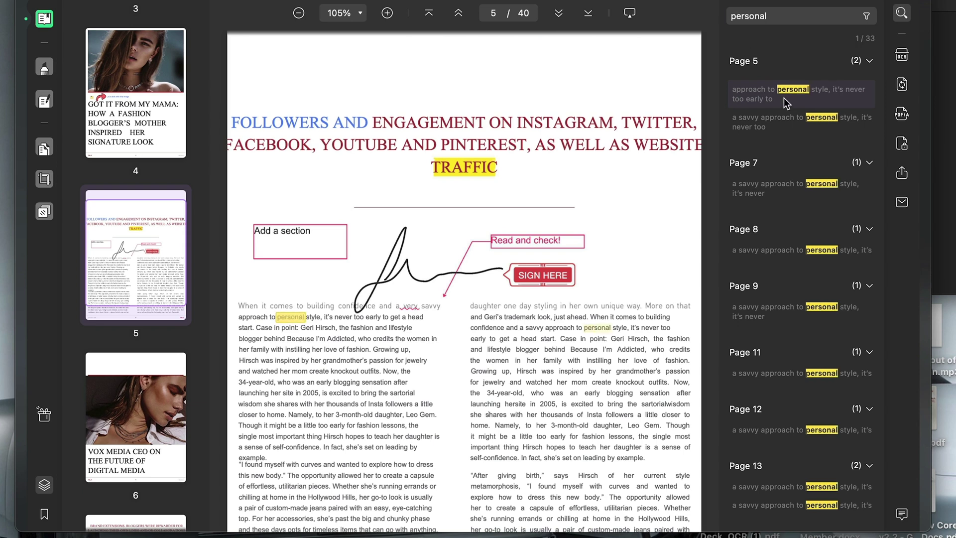
{"action": "left_click", "coordinate": [781, 117]}
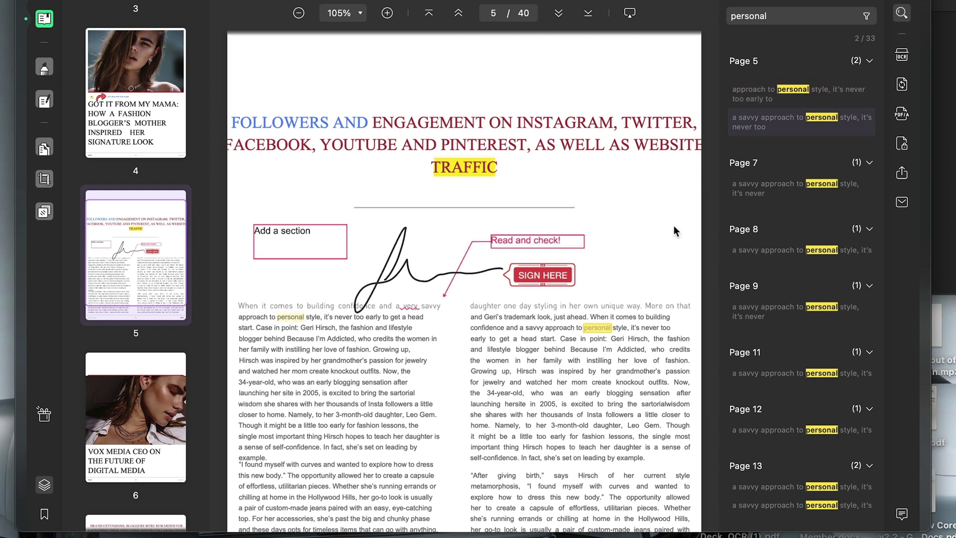
{"action": "scroll", "coordinate": [596, 291], "scroll_direction": "up", "scroll_amount": 5}
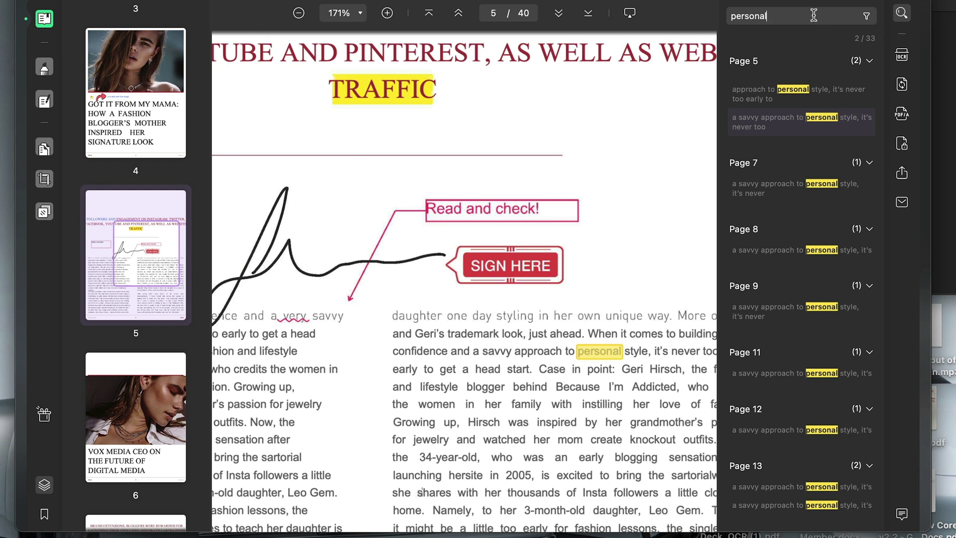
{"action": "left_click", "coordinate": [902, 172]}
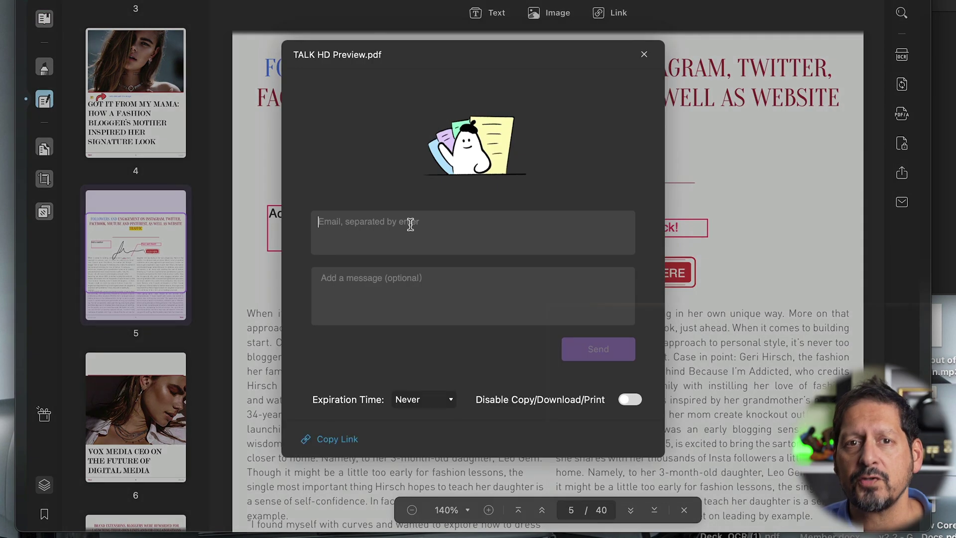
{"action": "left_click", "coordinate": [410, 224]}
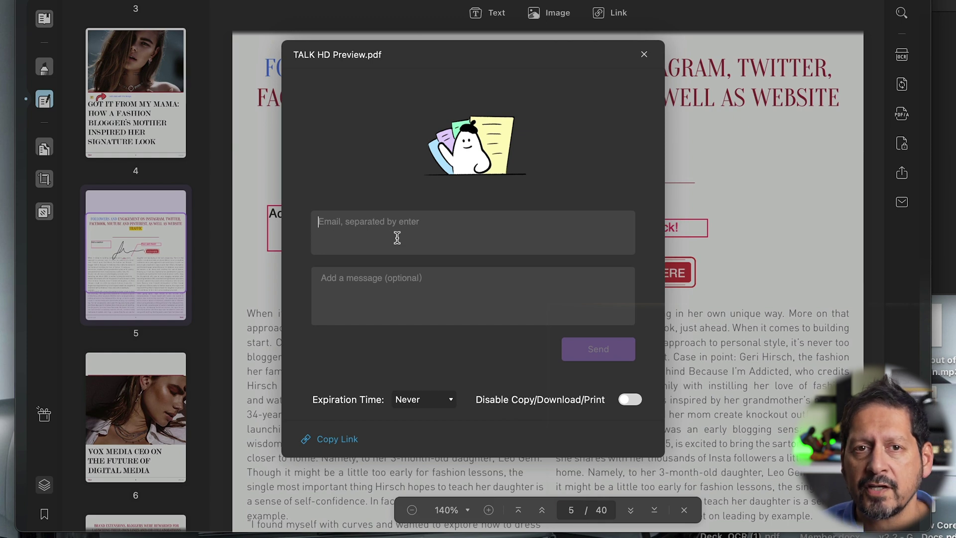
{"action": "left_click", "coordinate": [423, 400]}
{"action": "left_click", "coordinate": [417, 466]}
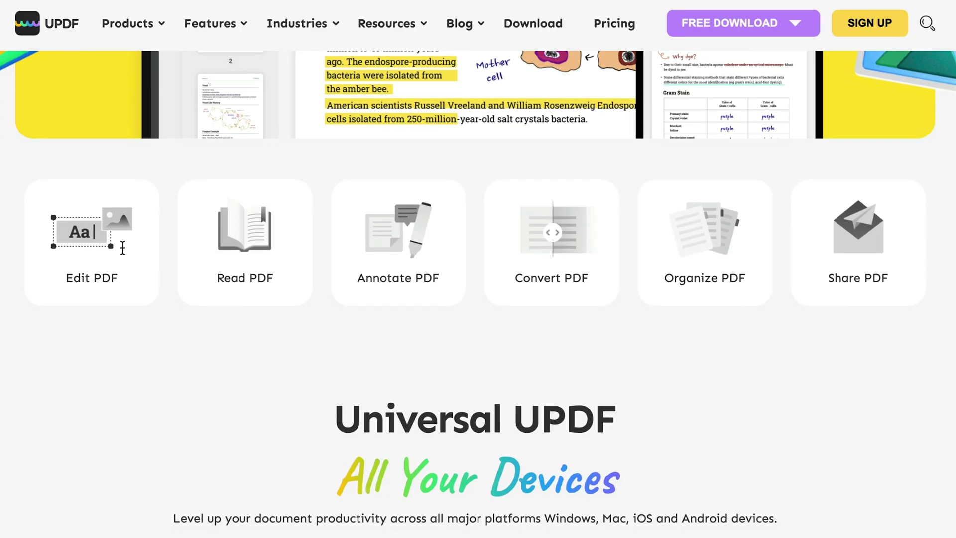
Step: Scroll down the UPDF homepage to the 'Universal UPDF, All Your Devices' section
{"action": "scroll", "coordinate": [478, 294], "scroll_direction": "down", "scroll_amount": 3}
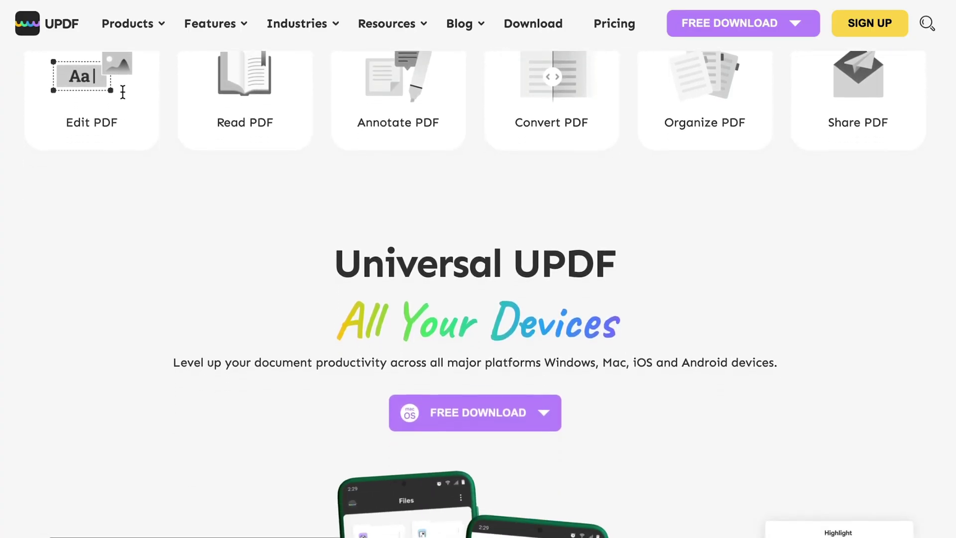
{"action": "scroll", "coordinate": [478, 293], "scroll_direction": "down", "scroll_amount": 3}
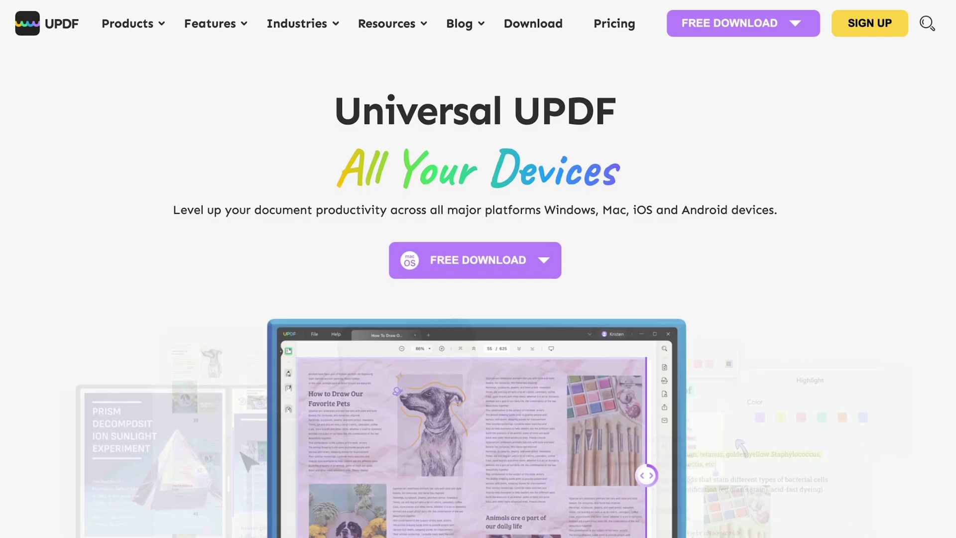
{"action": "scroll", "coordinate": [478, 294], "scroll_direction": "down", "scroll_amount": 2}
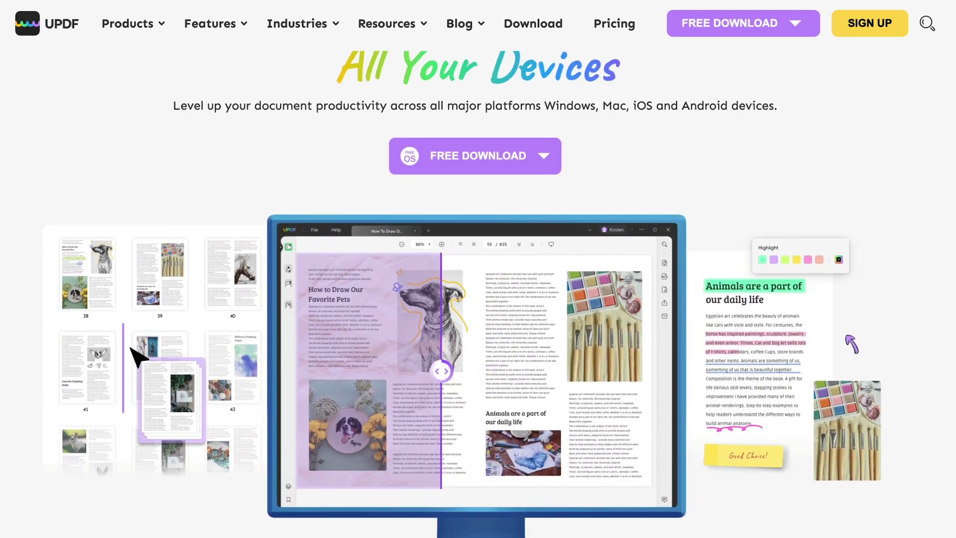